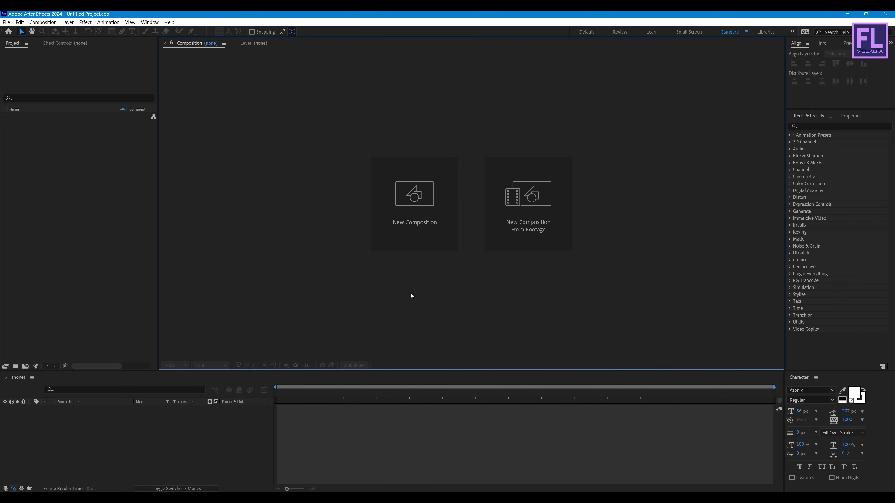
Create a new composition named 'Main' at 1920×1080, 30 fps, 10 seconds.
{"action": "left_click", "coordinate": [423, 213]}
{"action": "left_click_drag", "start_coordinate": [425, 146], "coordinate": [453, 135]}
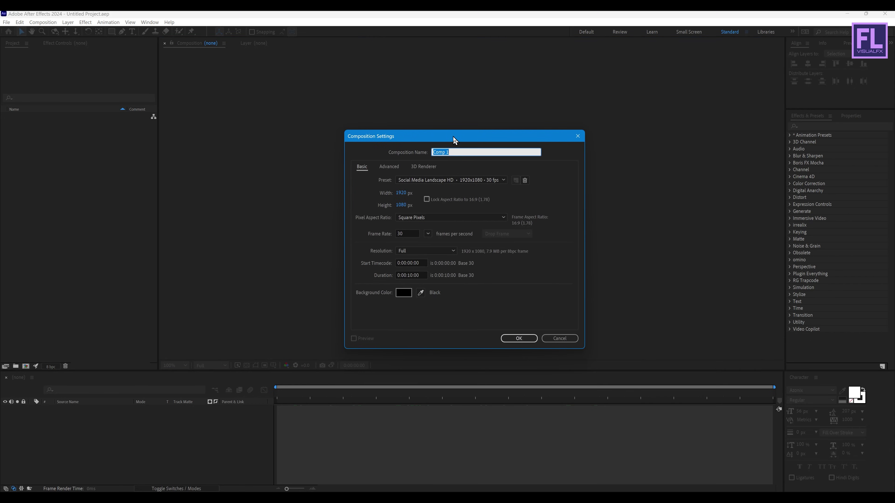
{"action": "type", "text": "Main"}
{"action": "left_click", "coordinate": [519, 338]}
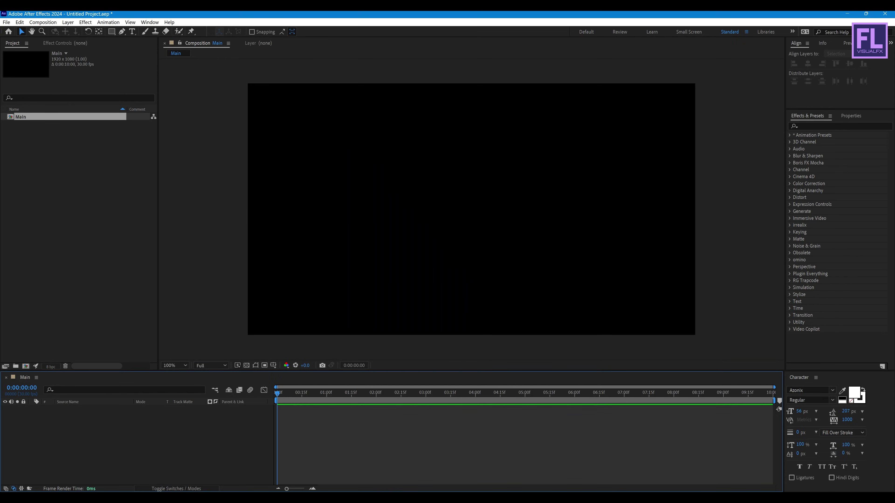
Import Gradient background.jpg, LOGO.png and studio_reflection.jpg, and place a slightly smaller LOGO.png in Main.
{"action": "key", "text": "alt+Tab"}
{"action": "left_click_drag", "start_coordinate": [518, 250], "coordinate": [38, 181]}
{"action": "left_click", "coordinate": [25, 126]}
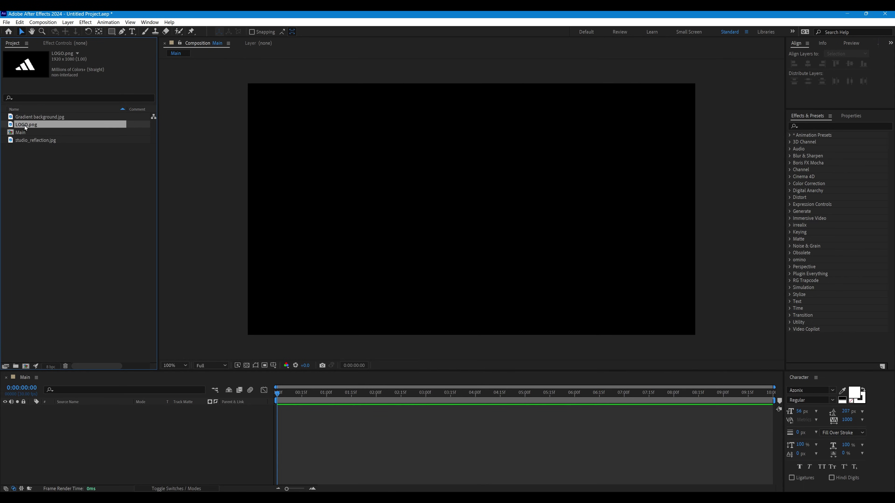
{"action": "left_click_drag", "start_coordinate": [25, 125], "coordinate": [140, 427]}
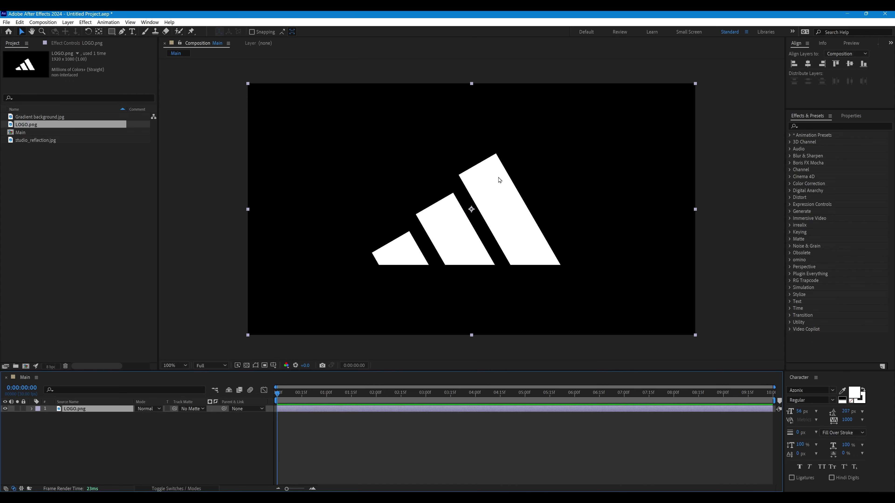
{"action": "left_click_drag", "start_coordinate": [691, 212], "coordinate": [626, 212]}
Pre-compose the LOGO.png layer into a 'Logo' comp, moving all attributes into it.
{"action": "right_click", "coordinate": [75, 409]}
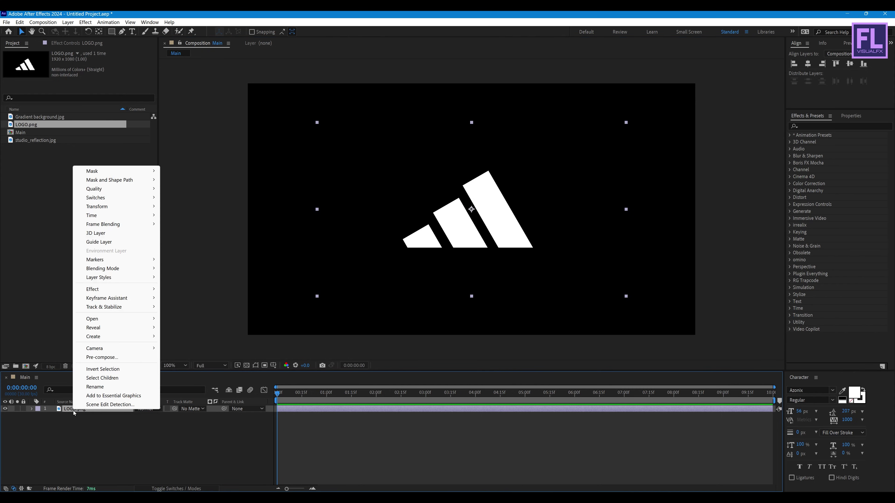
{"action": "left_click", "coordinate": [104, 358]}
{"action": "left_click", "coordinate": [390, 261]}
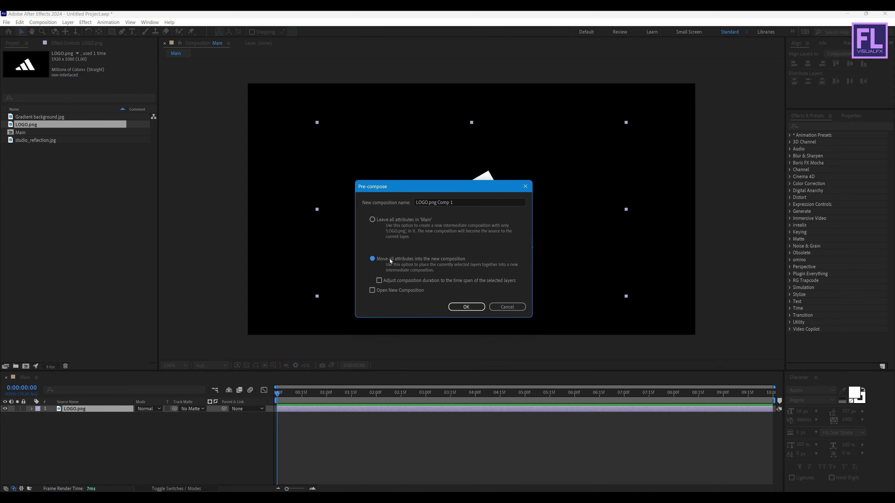
{"action": "left_click", "coordinate": [464, 205]}
{"action": "type", "text": "Logo"}
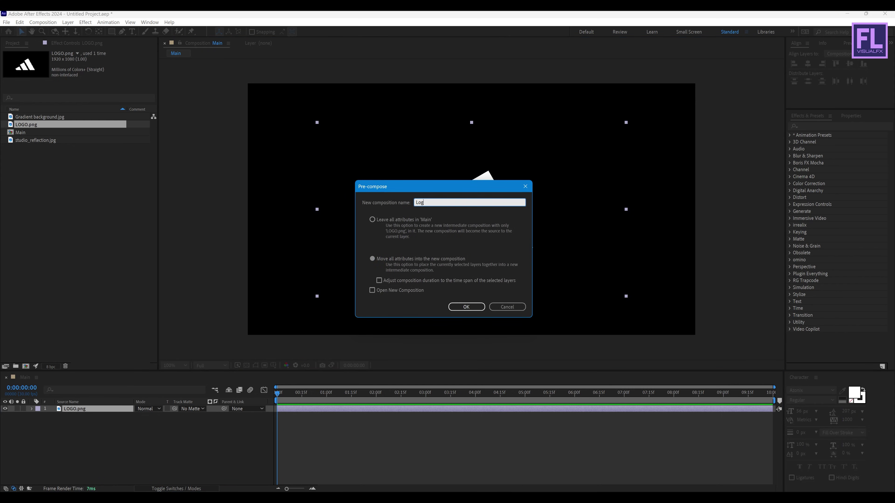
{"action": "left_click", "coordinate": [474, 307]}
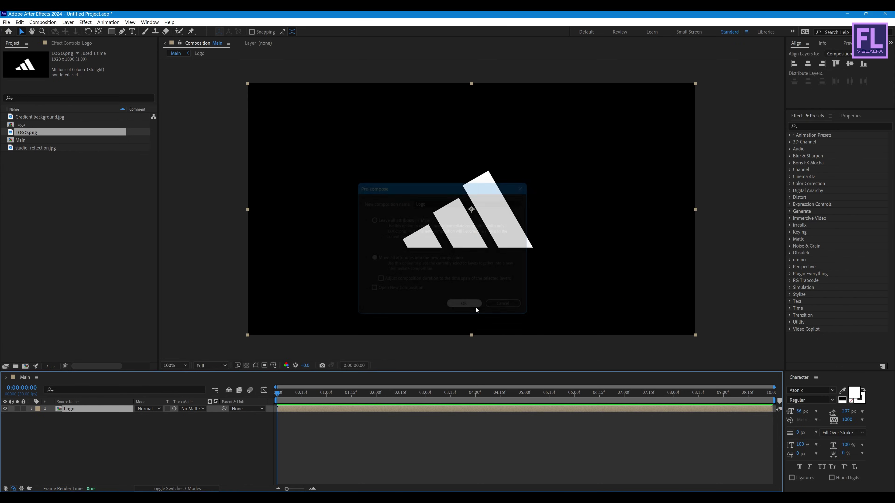
{"action": "left_click", "coordinate": [813, 124]}
Apply Vegas to the Logo layer with 2 segments and Transparent blend mode.
{"action": "type", "text": "vegas"}
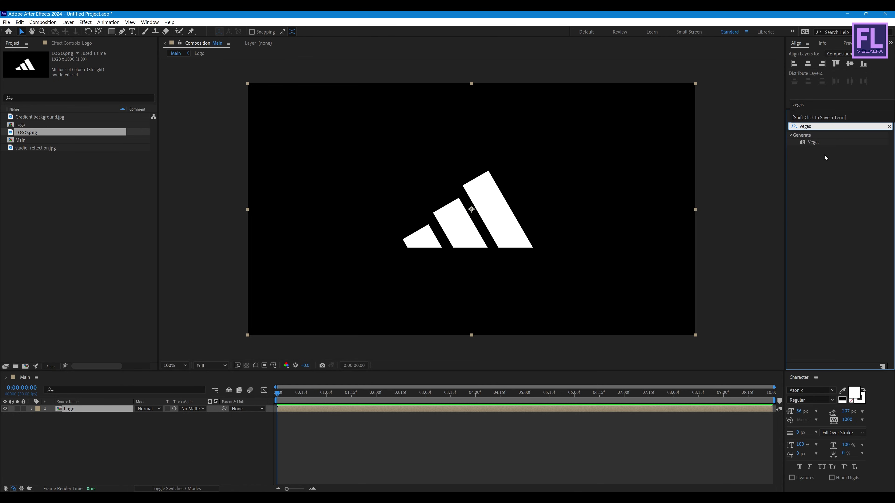
{"action": "left_click", "coordinate": [818, 143]}
{"action": "left_click_drag", "start_coordinate": [818, 142], "coordinate": [115, 413]}
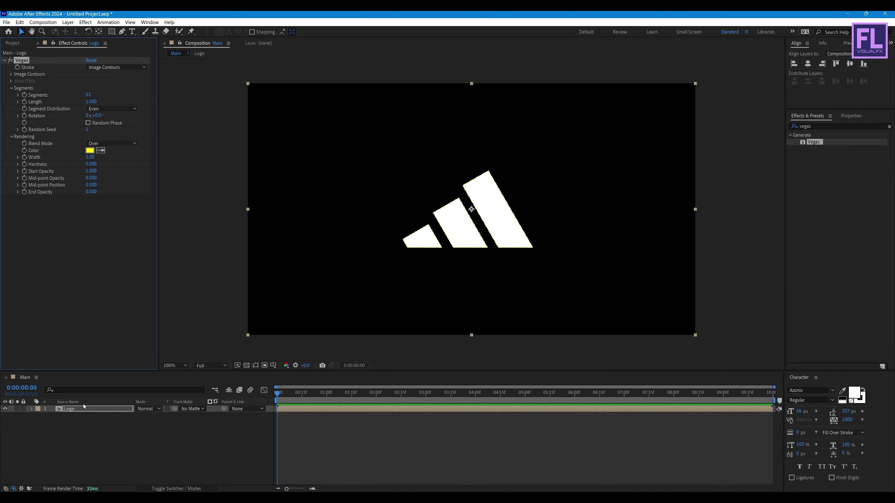
{"action": "left_click", "coordinate": [88, 95]}
{"action": "key", "text": "Return"}
{"action": "left_click", "coordinate": [110, 142]}
{"action": "left_click", "coordinate": [112, 151]}
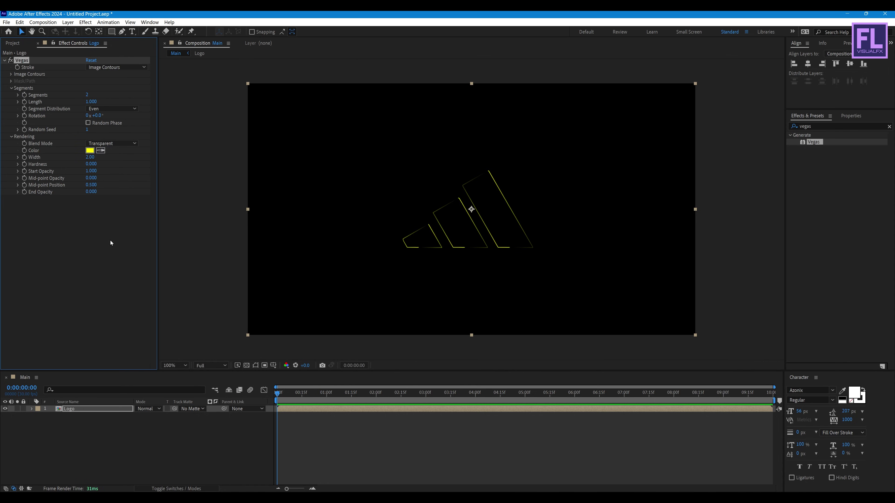
At the first frame, keyframe Length and Rotation, setting Length to 0.
{"action": "key", "text": "space"}
{"action": "key", "text": "space"}
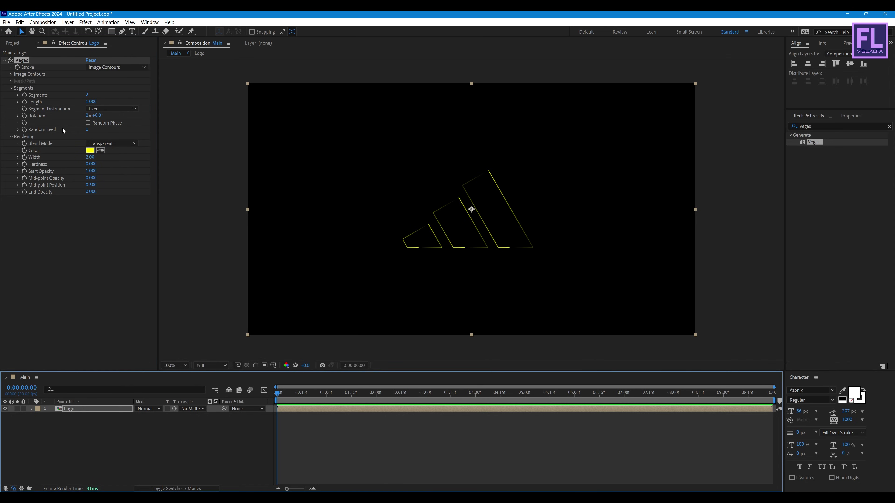
{"action": "left_click", "coordinate": [24, 102]}
{"action": "left_click", "coordinate": [24, 116]}
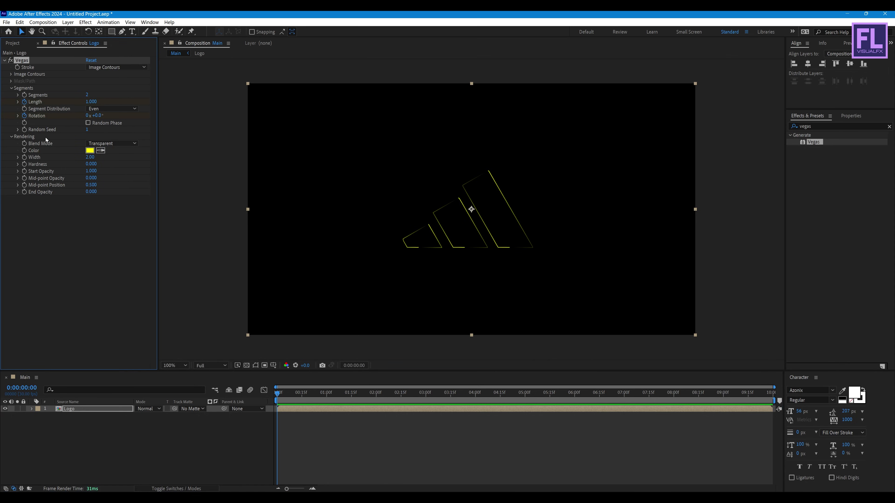
{"action": "left_click", "coordinate": [91, 101]}
{"action": "type", "text": "0"}
{"action": "key", "text": "Return"}
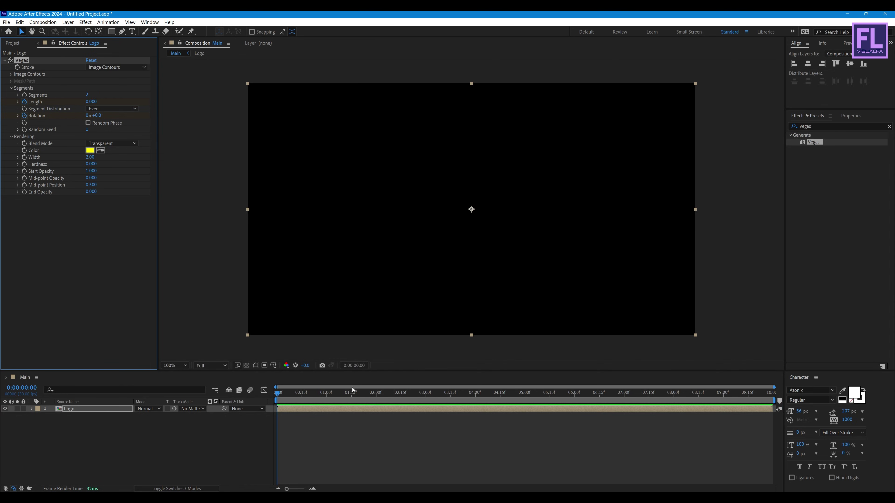
At 2 seconds, set Vegas Length to 1 and Rotation to 180°, then preview.
{"action": "left_click", "coordinate": [376, 397]}
{"action": "left_click", "coordinate": [89, 102]}
{"action": "type", "text": "1"}
{"action": "key", "text": "Return"}
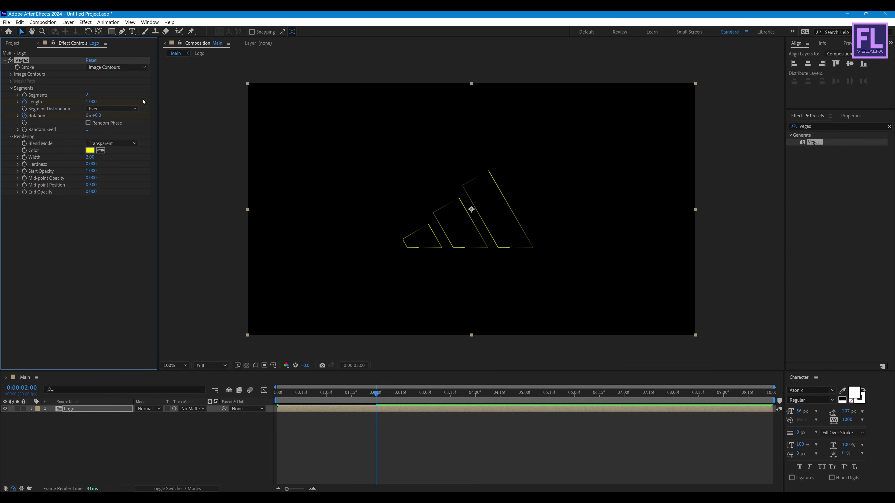
{"action": "left_click", "coordinate": [97, 115]}
{"action": "type", "text": "180"}
{"action": "key", "text": "Return"}
{"action": "left_click_drag", "start_coordinate": [376, 393], "coordinate": [360, 402]}
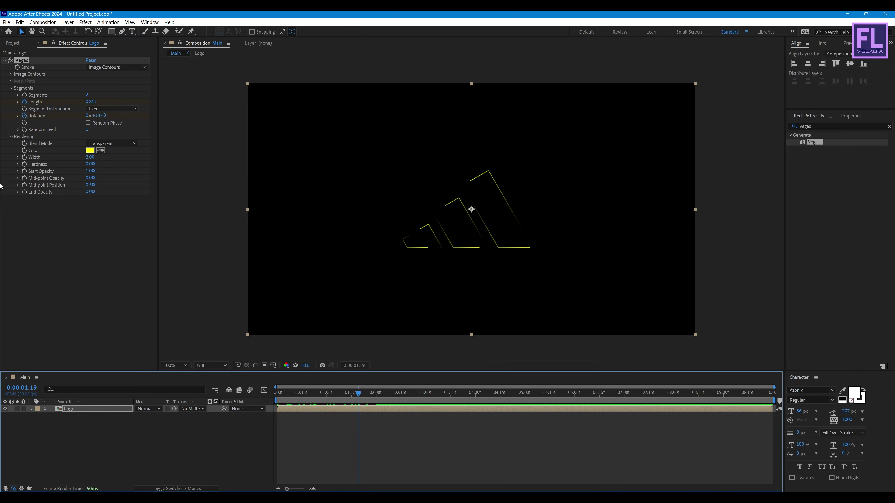
Set the stroke Width to 34, Hardness to 1 and Start Opacity to 0.
{"action": "left_click", "coordinate": [90, 158]}
{"action": "type", "text": "34"}
{"action": "key", "text": "Return"}
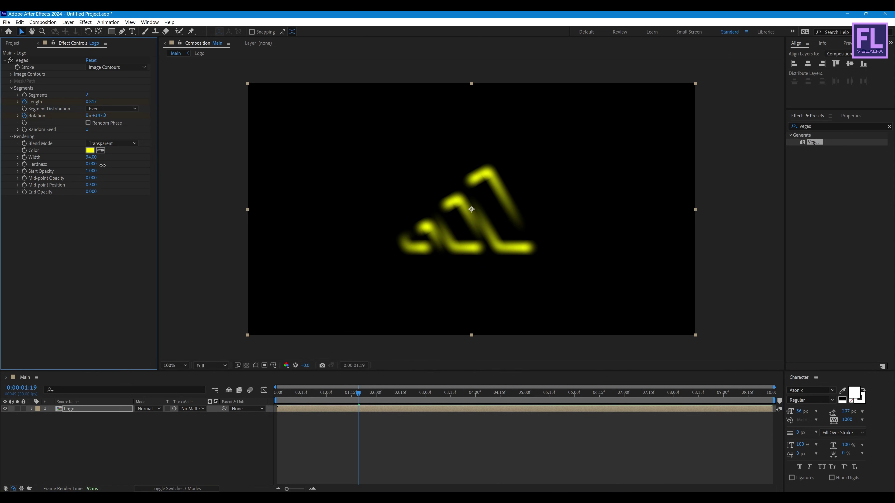
{"action": "left_click_drag", "start_coordinate": [103, 165], "coordinate": [182, 173]}
{"action": "mouse_move", "coordinate": [90, 176]}
{"action": "left_mouse_down"}
{"action": "mouse_move", "coordinate": [80, 175]}
{"action": "mouse_move", "coordinate": [116, 180]}
{"action": "mouse_move", "coordinate": [94, 189]}
{"action": "mouse_move", "coordinate": [365, 188]}
{"action": "left_mouse_up"}
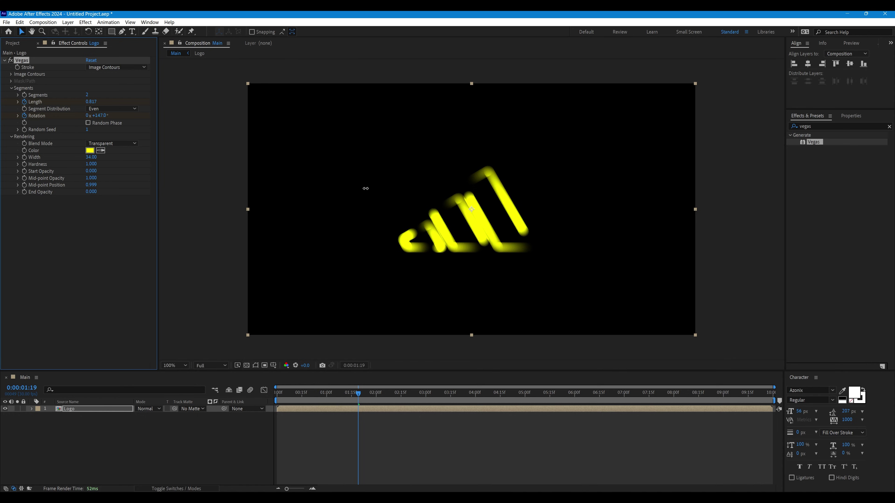
{"action": "left_click_drag", "start_coordinate": [364, 400], "coordinate": [324, 408]}
Change the Vegas stroke colour to light blue 57ACFF and preview the animation.
{"action": "left_click", "coordinate": [92, 158]}
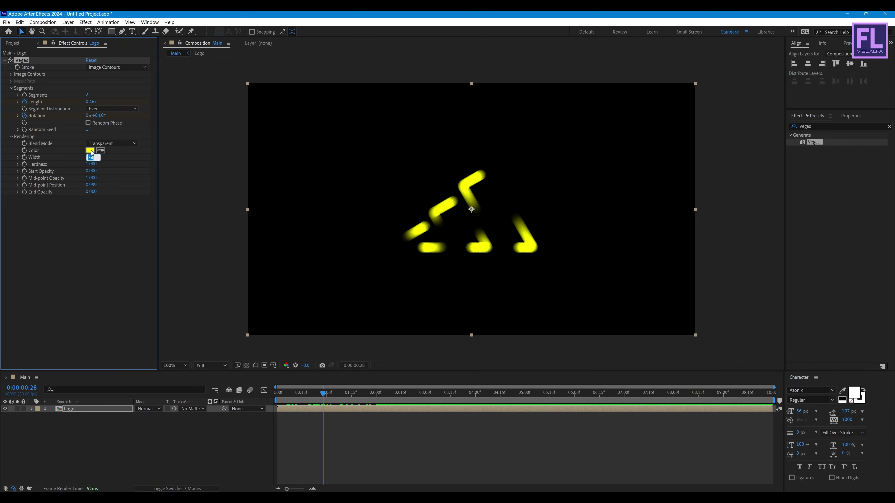
{"action": "left_click", "coordinate": [91, 152]}
{"action": "left_click_drag", "start_coordinate": [653, 90], "coordinate": [509, 96]}
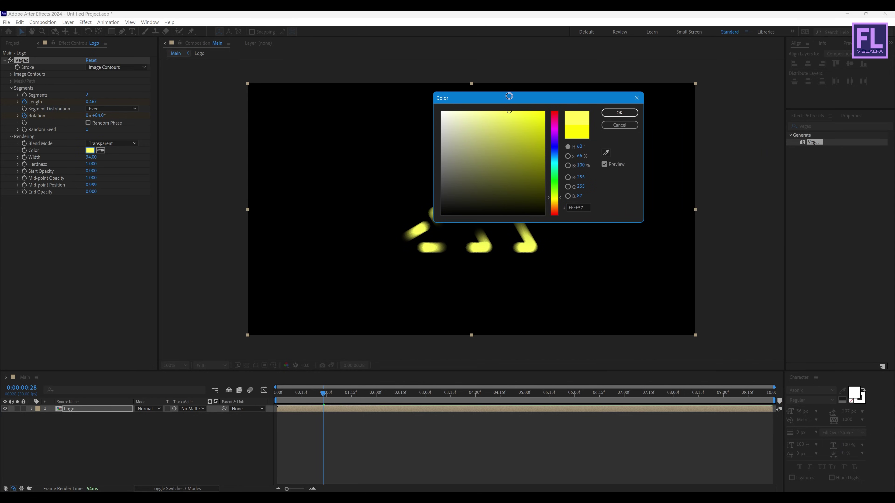
{"action": "left_click", "coordinate": [555, 156]}
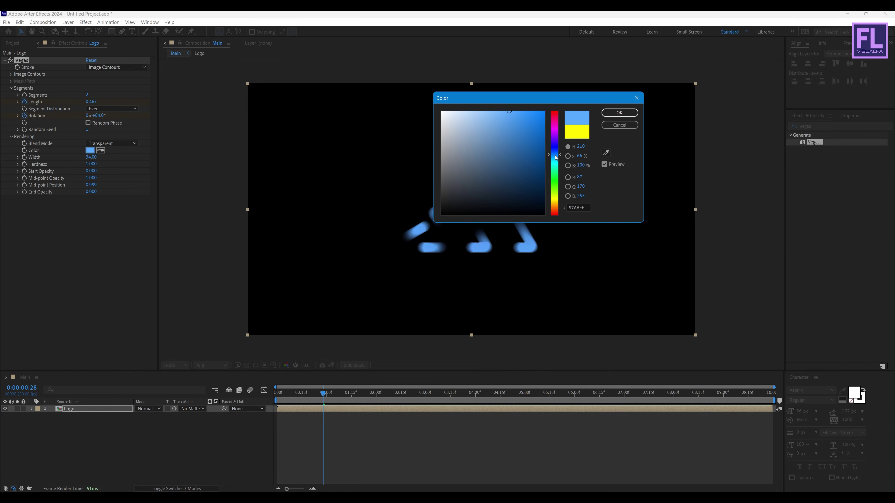
{"action": "left_click", "coordinate": [619, 112]}
{"action": "mouse_move", "coordinate": [347, 395]}
{"action": "left_mouse_down"}
{"action": "mouse_move", "coordinate": [366, 395]}
{"action": "mouse_move", "coordinate": [277, 409]}
{"action": "left_mouse_up"}
Keyframe the Vegas Width so it drops from 34 to 7 by about 1:10.
{"action": "left_click", "coordinate": [24, 157]}
{"action": "mouse_move", "coordinate": [295, 403]}
{"action": "left_mouse_down"}
{"action": "mouse_move", "coordinate": [364, 399]}
{"action": "mouse_move", "coordinate": [349, 398]}
{"action": "left_mouse_up"}
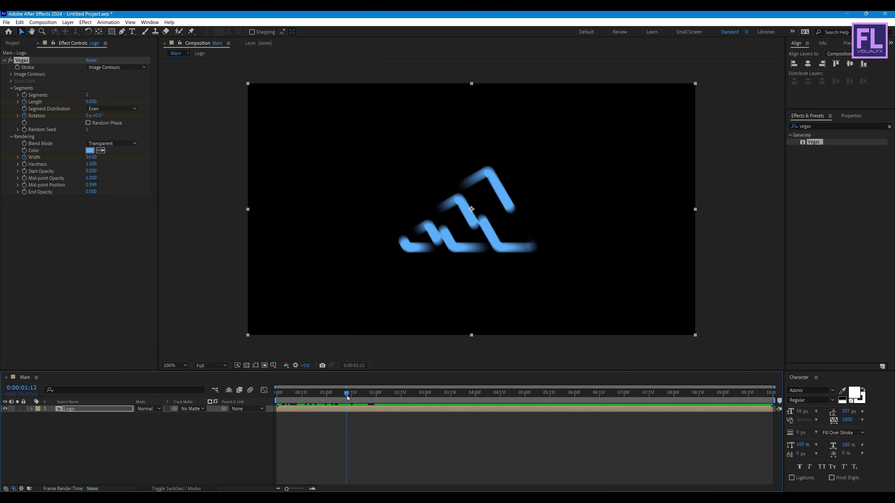
{"action": "left_click", "coordinate": [91, 158]}
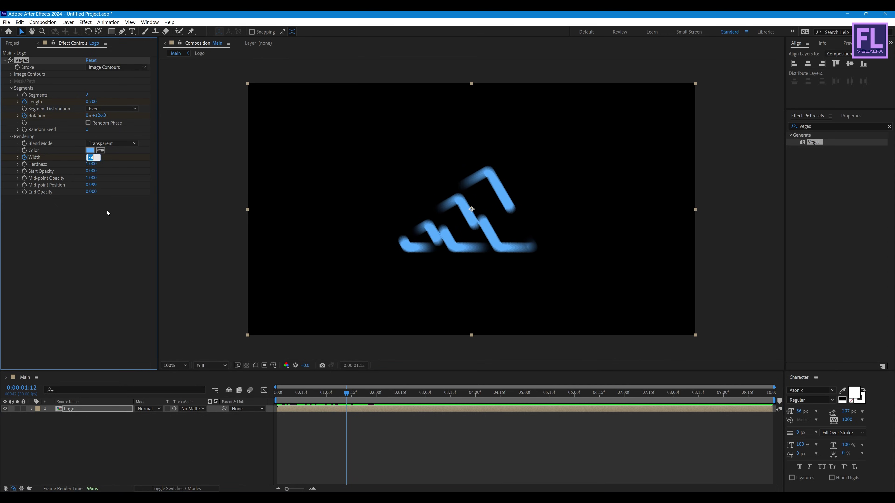
{"action": "type", "text": "7"}
{"action": "key", "text": "Return"}
Apply Easy Ease to all six keyframes on the Logo layer.
{"action": "left_click", "coordinate": [71, 419]}
{"action": "key", "text": "u"}
{"action": "left_click_drag", "start_coordinate": [401, 418], "coordinate": [270, 451]}
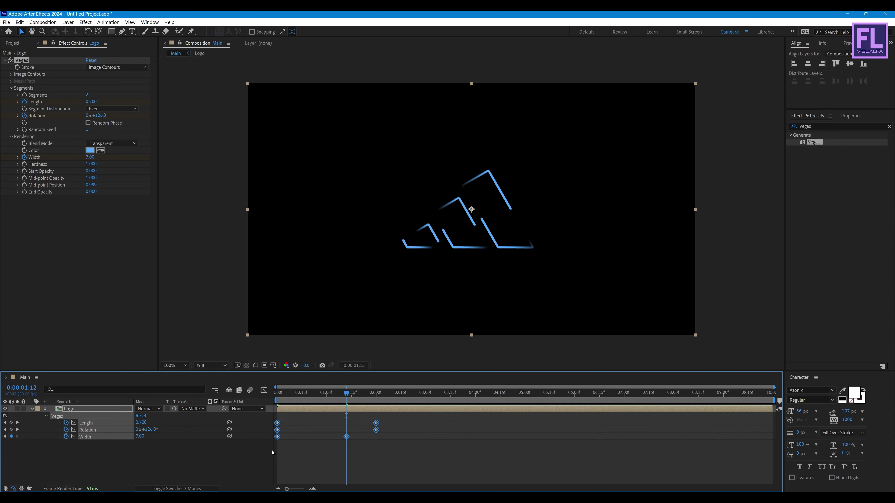
{"action": "key", "text": "F9"}
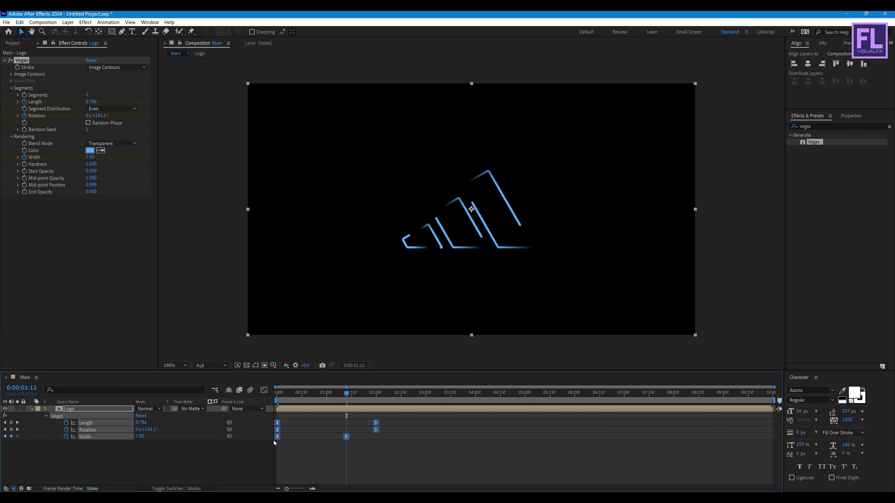
Inspect the Length and Rotation keyframes near 2 seconds in the value graph.
{"action": "left_click", "coordinate": [292, 442]}
{"action": "left_click_drag", "start_coordinate": [392, 420], "coordinate": [273, 433]}
{"action": "left_click", "coordinate": [264, 390]}
{"action": "mouse_move", "coordinate": [422, 443]}
{"action": "left_mouse_down"}
{"action": "mouse_move", "coordinate": [386, 472]}
{"action": "mouse_move", "coordinate": [325, 466]}
{"action": "left_mouse_up"}
{"action": "left_click", "coordinate": [264, 390]}
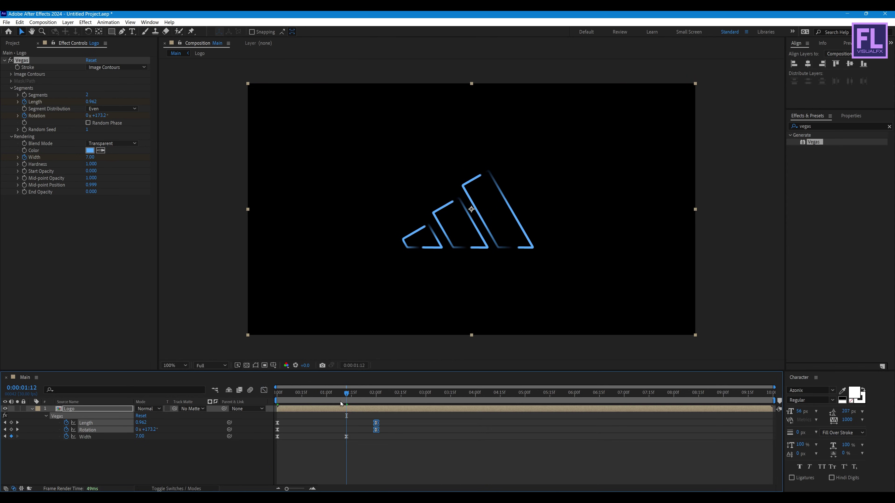
Preview the logo animation from the start, then show the Logo layer's Scale property.
{"action": "key", "text": "Home"}
{"action": "key", "text": "space"}
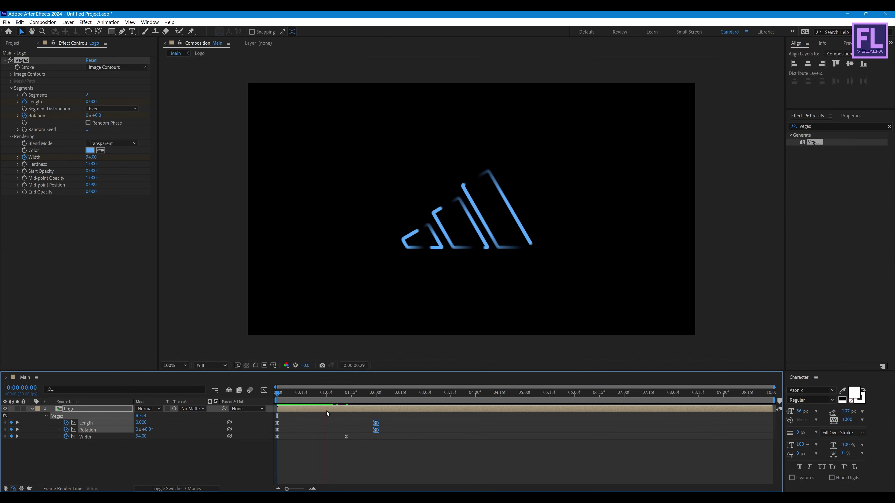
{"action": "left_click_drag", "start_coordinate": [384, 396], "coordinate": [339, 403]}
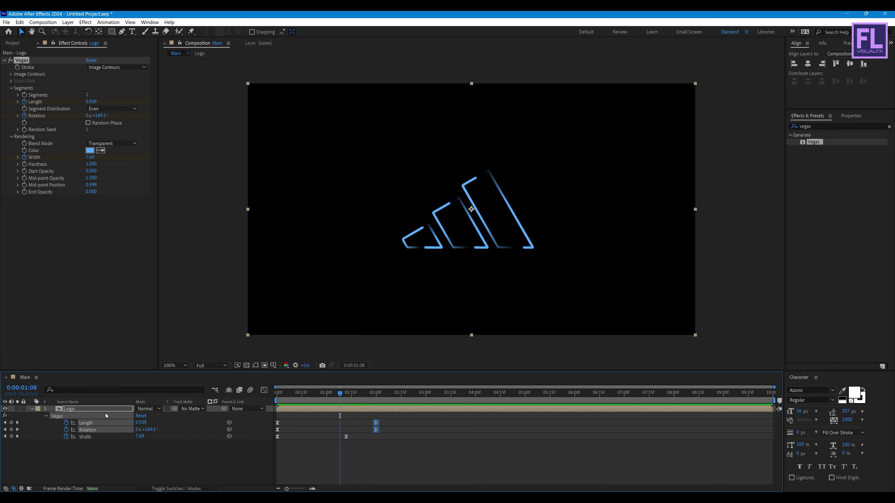
{"action": "left_click", "coordinate": [95, 411]}
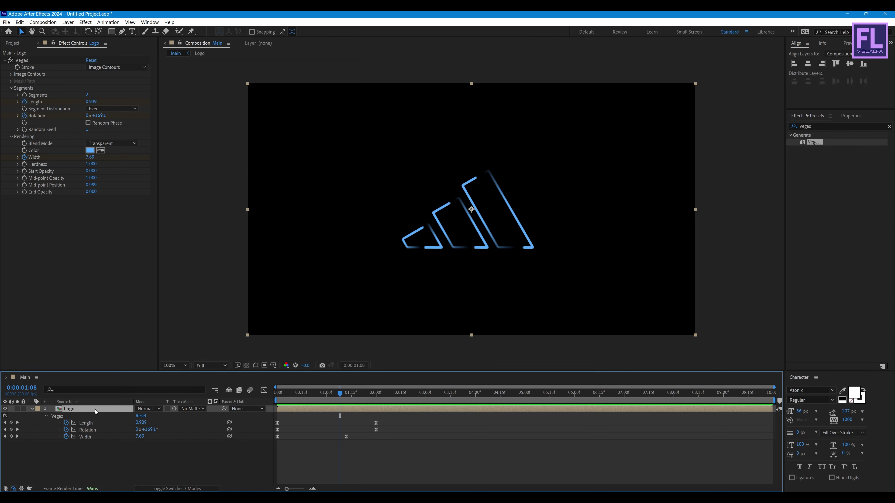
{"action": "key", "text": "shift+s"}
Keyframe the logo's Scale at 160% at the start and 100% at 1:09.
{"action": "left_click_drag", "start_coordinate": [340, 393], "coordinate": [277, 393]}
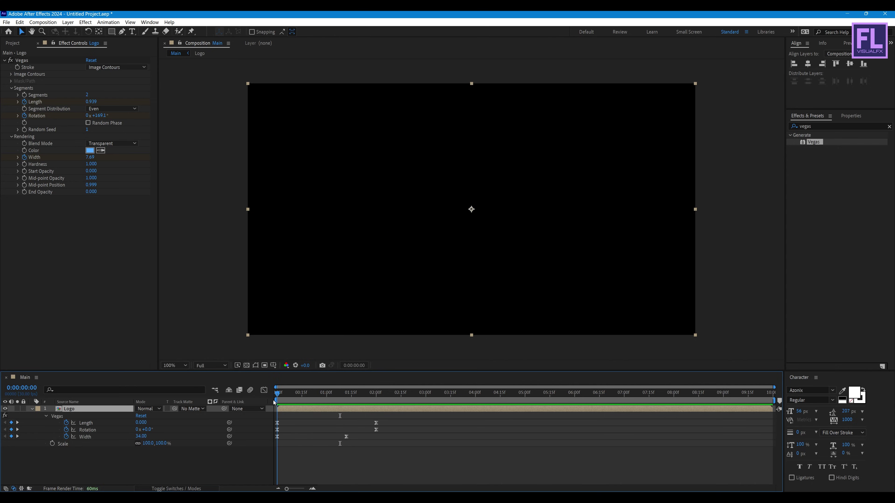
{"action": "left_click", "coordinate": [52, 444]}
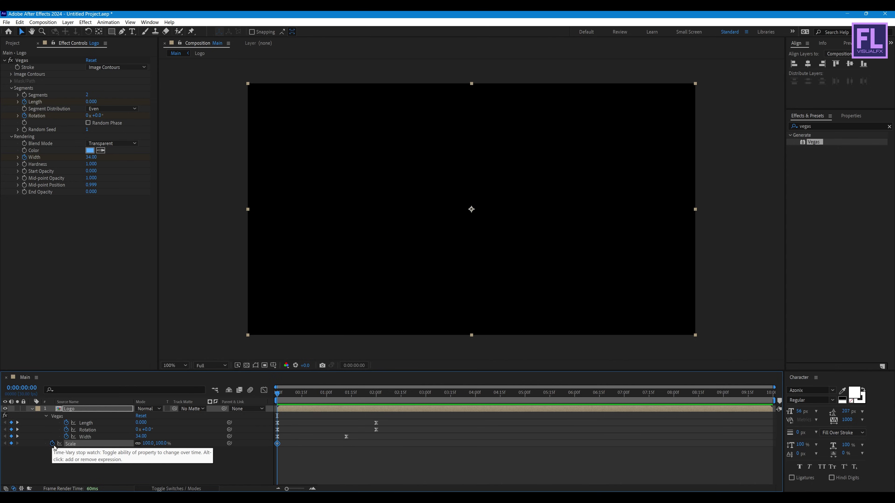
{"action": "left_click", "coordinate": [148, 443]}
{"action": "type", "text": "160"}
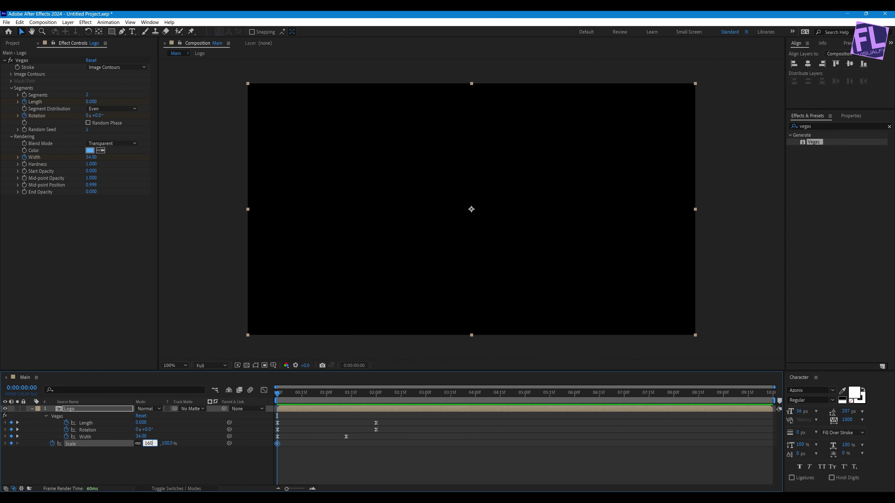
{"action": "key", "text": "Return"}
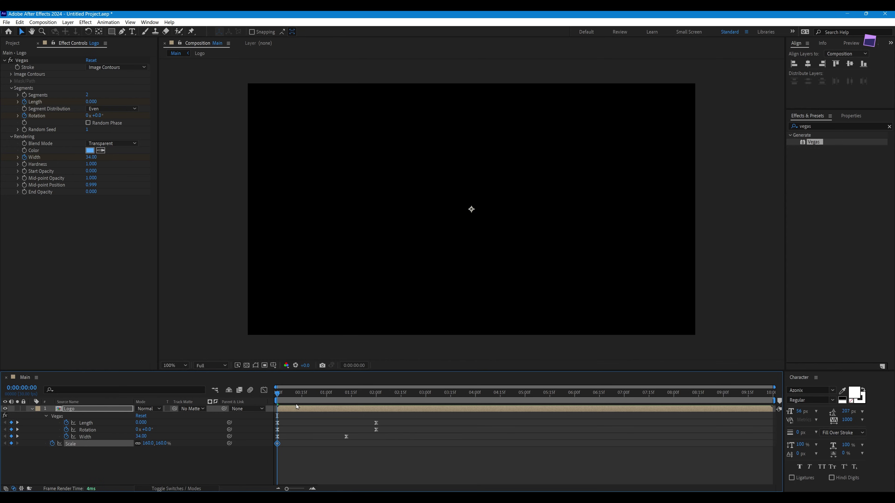
{"action": "left_click_drag", "start_coordinate": [296, 393], "coordinate": [341, 398]}
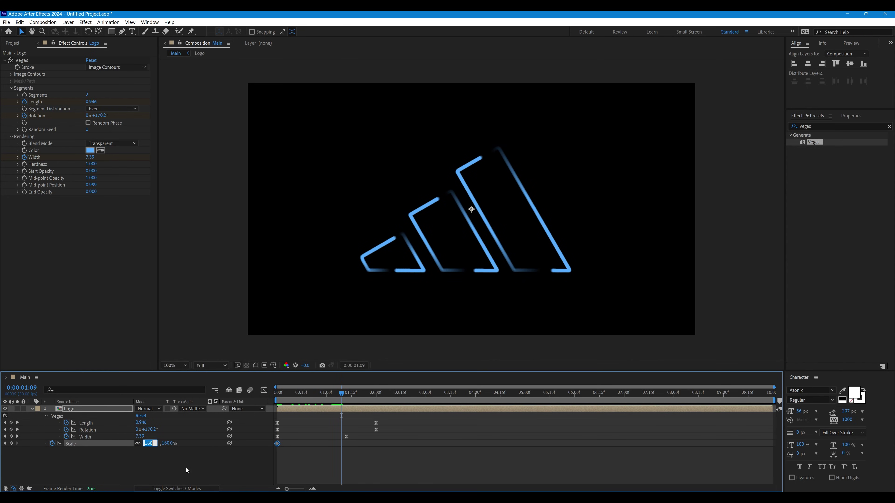
{"action": "type", "text": "100"}
{"action": "key", "text": "Return"}
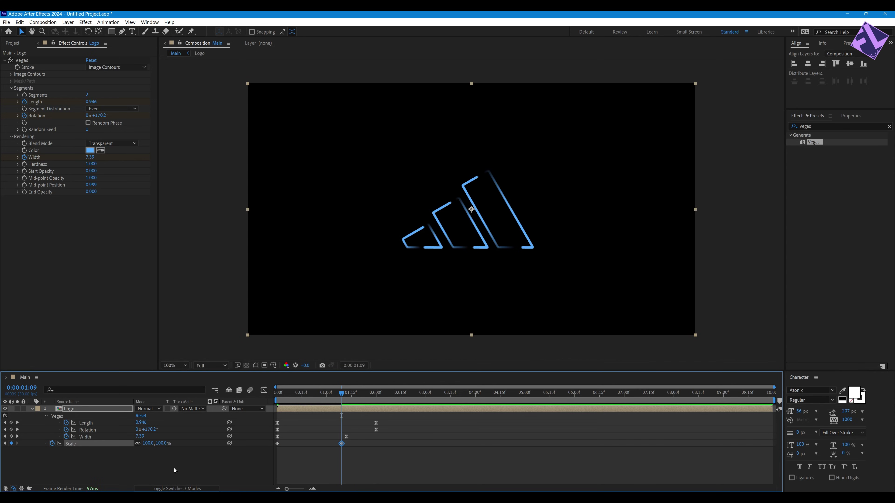
Set Scale to 0% at 1:27 and Easy Ease all three Scale keyframes.
{"action": "left_click_drag", "start_coordinate": [341, 395], "coordinate": [371, 393]}
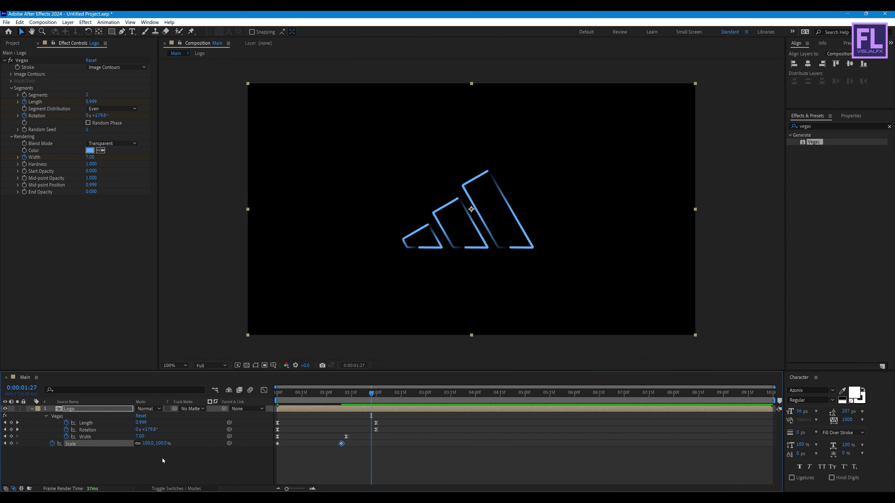
{"action": "left_click", "coordinate": [148, 444]}
{"action": "type", "text": "0"}
{"action": "key", "text": "Return"}
{"action": "left_click_drag", "start_coordinate": [347, 448], "coordinate": [273, 453]}
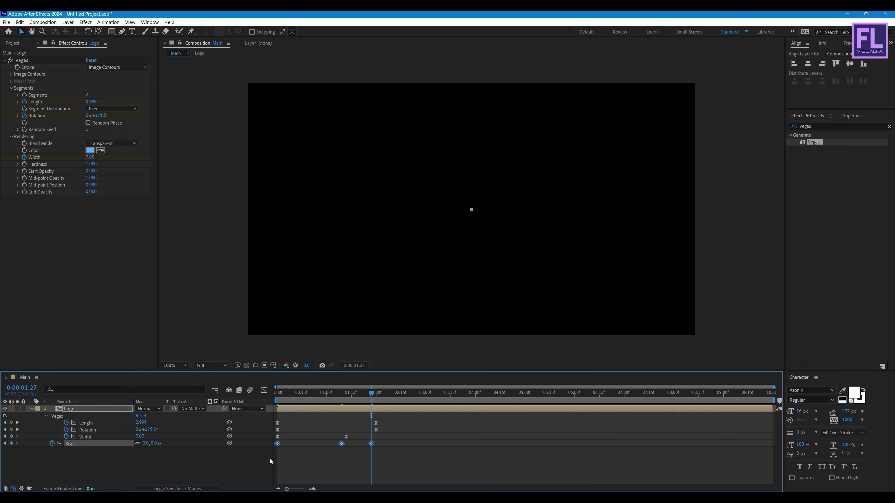
{"action": "key", "text": "F9"}
Steepen both dips of the Scale speed curve in the Graph Editor, preview, and collapse the layer.
{"action": "left_click", "coordinate": [264, 390]}
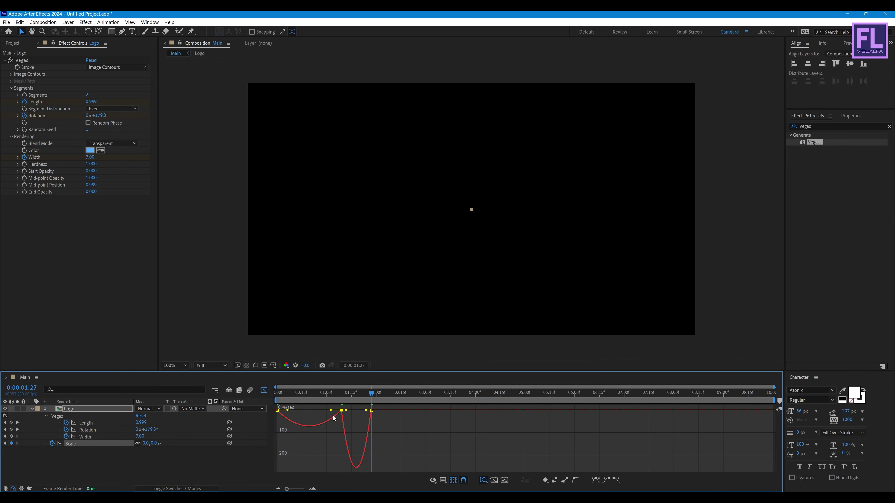
{"action": "left_click_drag", "start_coordinate": [328, 412], "coordinate": [308, 412]}
{"action": "left_click_drag", "start_coordinate": [367, 411], "coordinate": [359, 412]}
{"action": "key", "text": "space"}
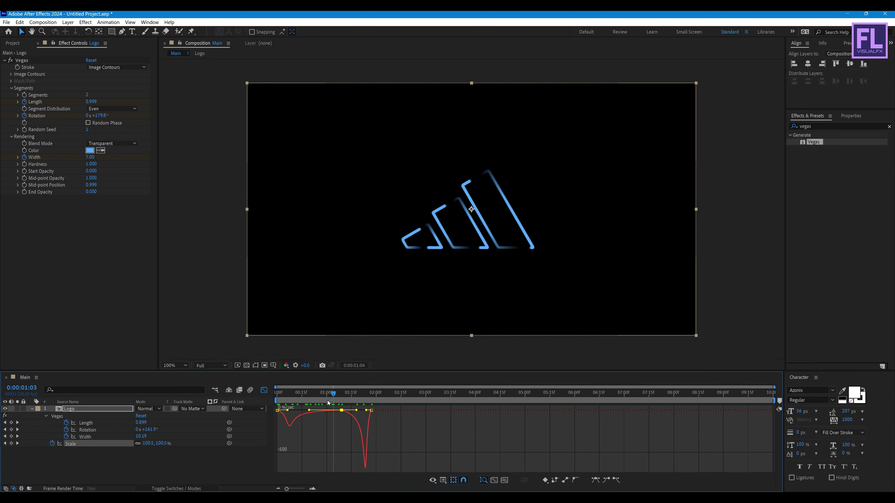
{"action": "left_click", "coordinate": [264, 390]}
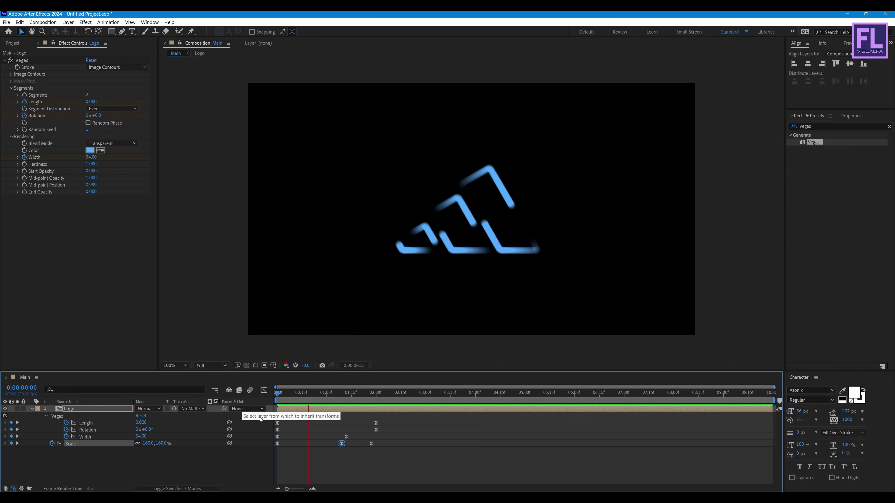
{"action": "left_click", "coordinate": [347, 394]}
{"action": "left_click", "coordinate": [32, 410]}
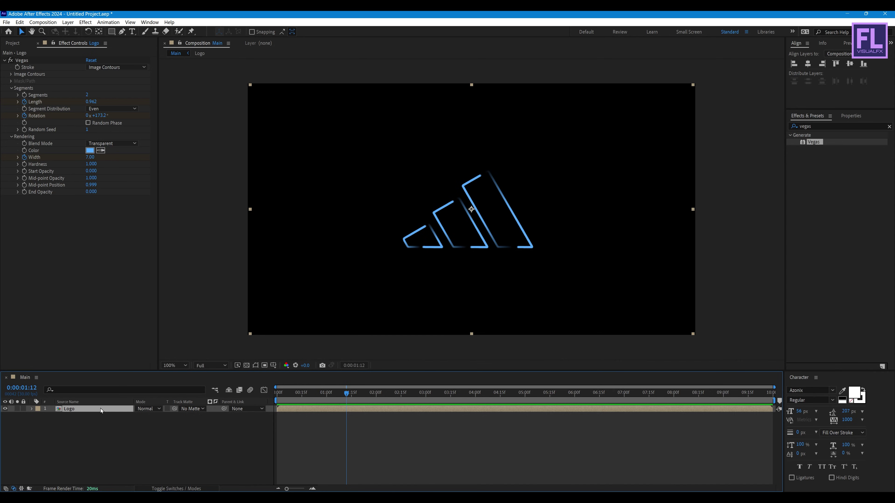
Enable the Logo layer's Motion Blur switch, check the blurred outline, and show the Project panel.
{"action": "left_click", "coordinate": [177, 488]}
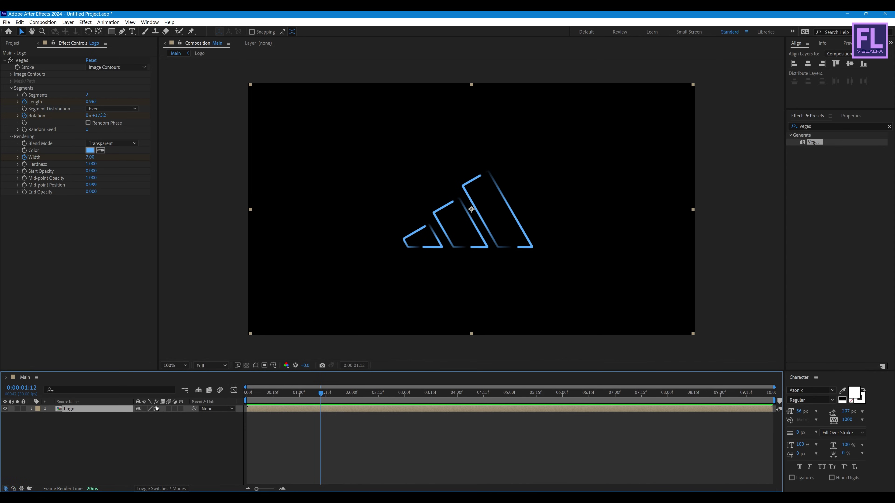
{"action": "left_click", "coordinate": [168, 409]}
{"action": "left_click_drag", "start_coordinate": [273, 393], "coordinate": [294, 395]}
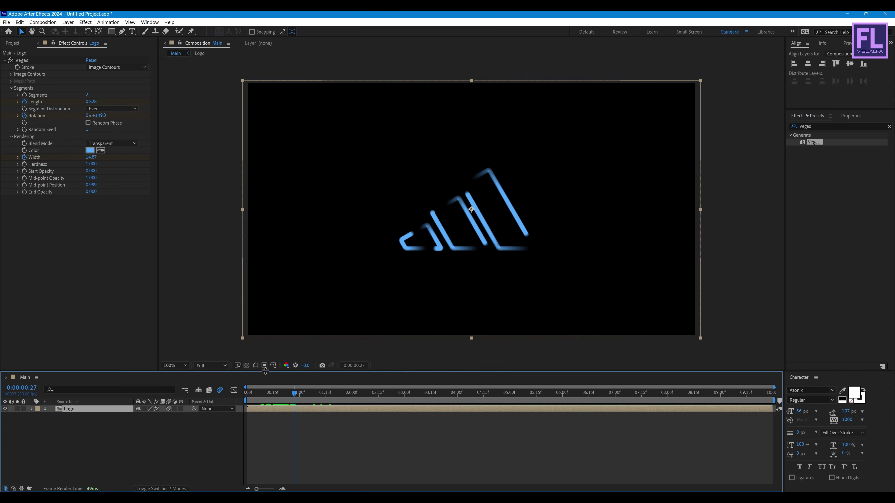
{"action": "left_click", "coordinate": [12, 43]}
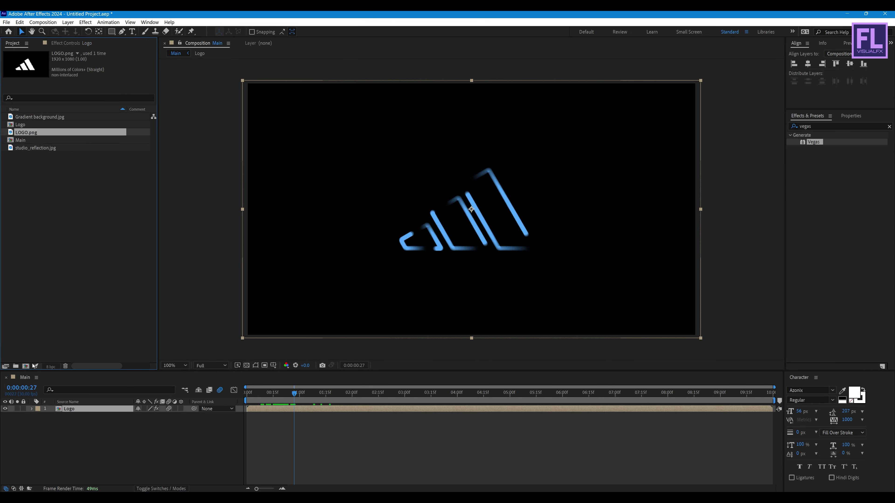
Make a new 10-second 1920×1080, 30 fps composition called 'Logo Reflection'.
{"action": "left_click", "coordinate": [25, 367]}
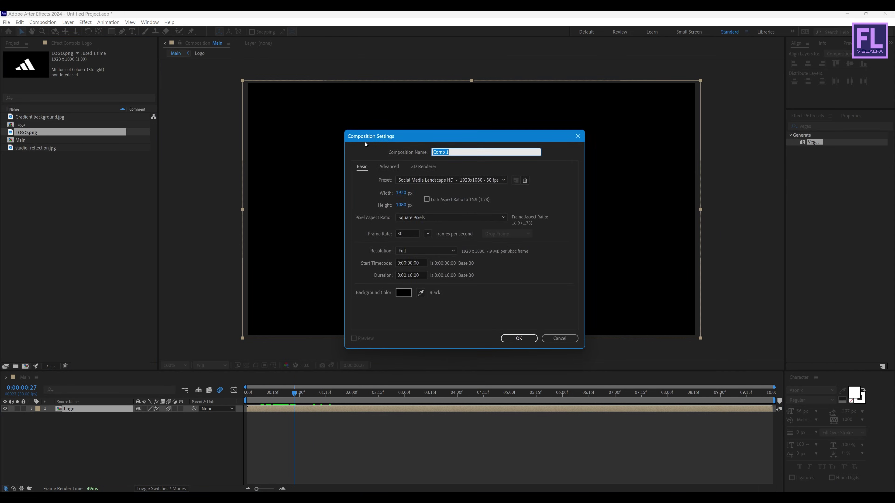
{"action": "type", "text": "Logo Reflection"}
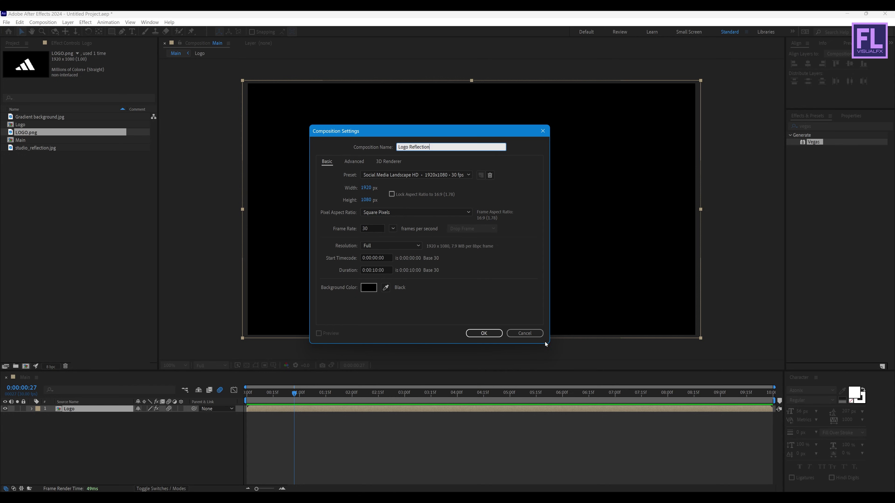
{"action": "left_click", "coordinate": [484, 333]}
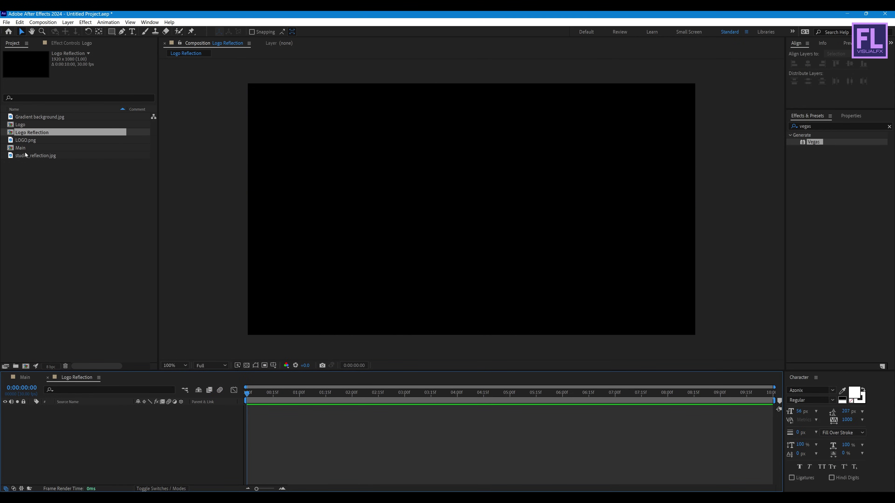
Add studio_reflection.jpg to the Logo Reflection timeline and scale it down about its centre.
{"action": "left_click", "coordinate": [41, 157]}
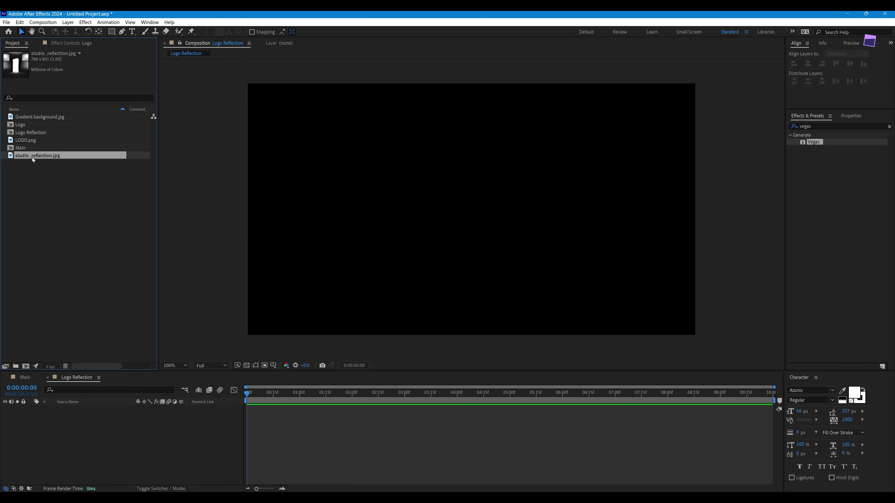
{"action": "left_click_drag", "start_coordinate": [41, 156], "coordinate": [101, 431]}
{"action": "left_click_drag", "start_coordinate": [563, 212], "coordinate": [517, 213]}
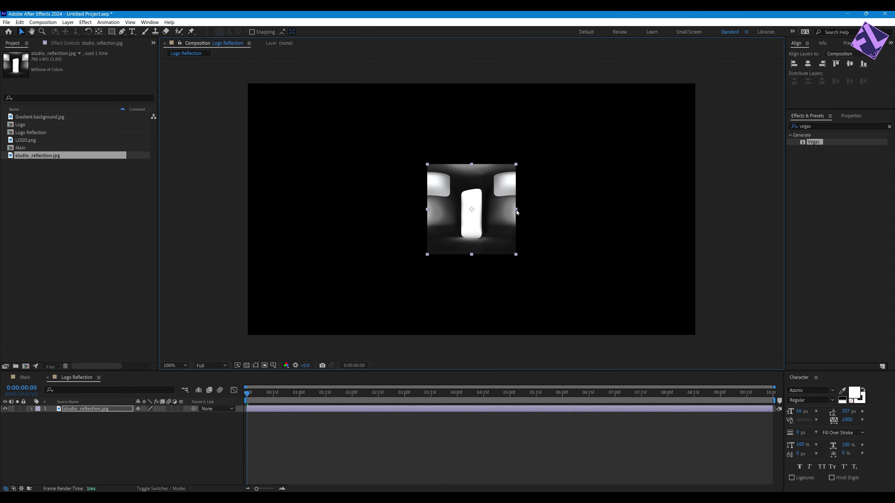
Blur the reflection layer with Fast Box Blur at Blur Radius 50, then search for Motion Tile.
{"action": "key", "text": "ctrl+5"}
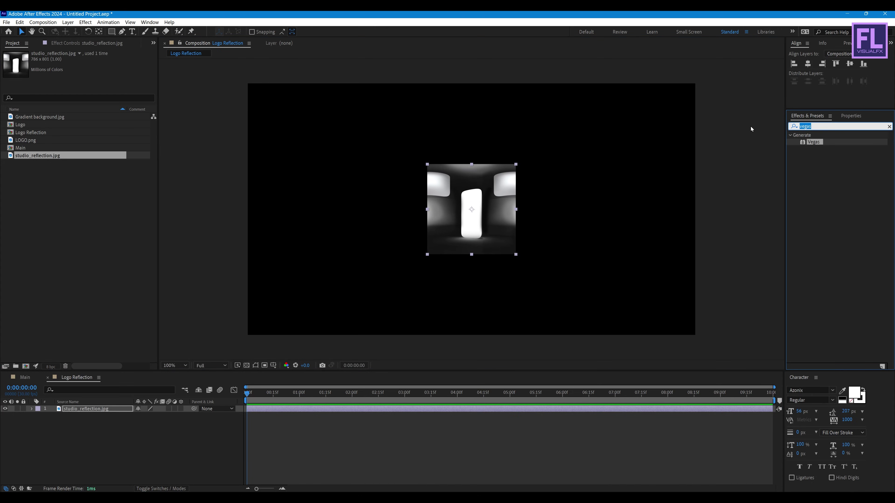
{"action": "type", "text": "fast "}
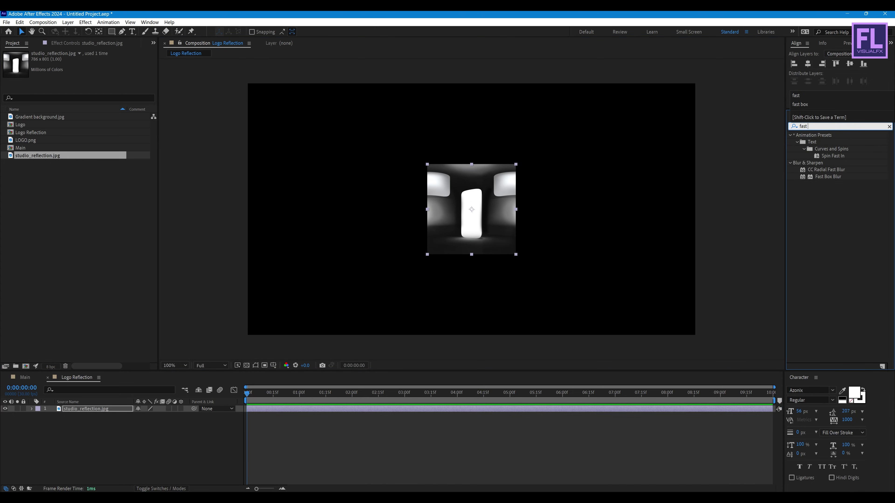
{"action": "type", "text": "box"}
{"action": "left_click_drag", "start_coordinate": [829, 146], "coordinate": [456, 196]}
{"action": "left_click", "coordinate": [89, 67]}
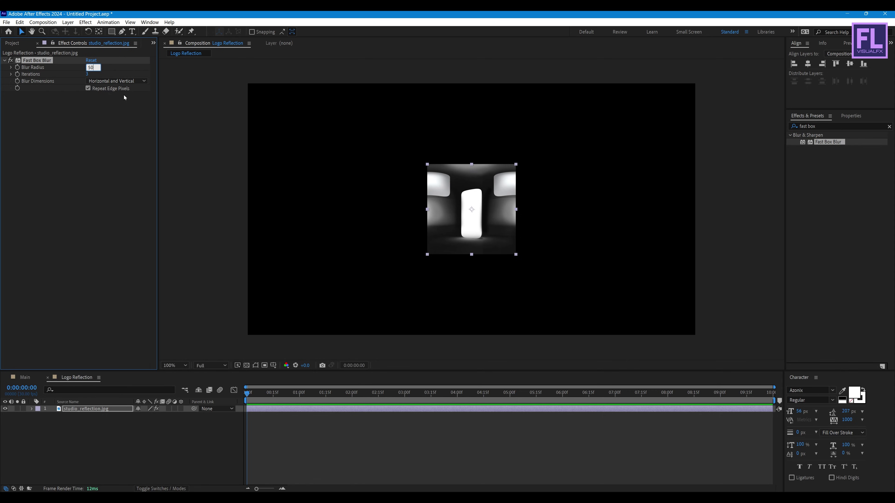
{"action": "key", "text": "Return"}
{"action": "left_click", "coordinate": [847, 127]}
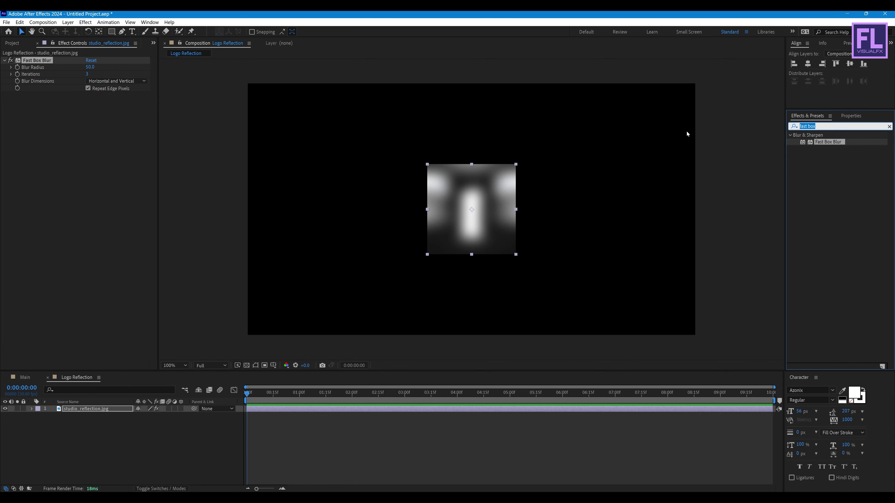
{"action": "type", "text": "motion"}
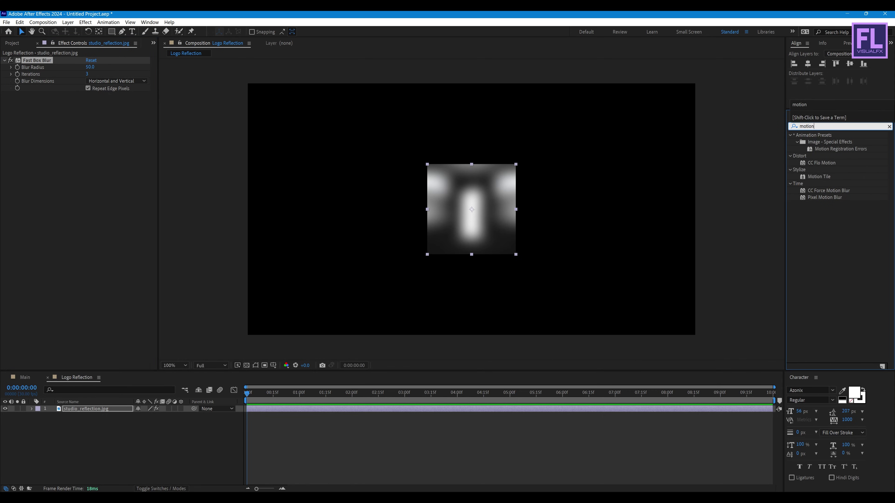
Apply Motion Tile to the reflection layer and widen its output to 500.
{"action": "left_click_drag", "start_coordinate": [818, 182], "coordinate": [474, 208]}
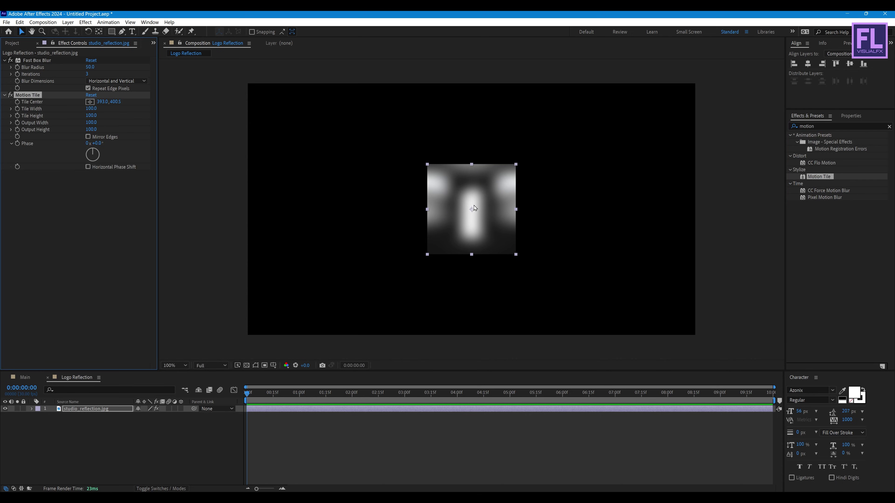
{"action": "mouse_move", "coordinate": [91, 122]}
{"action": "left_mouse_down"}
{"action": "mouse_move", "coordinate": [103, 121]}
{"action": "mouse_move", "coordinate": [101, 129]}
{"action": "mouse_move", "coordinate": [95, 122]}
{"action": "left_mouse_up"}
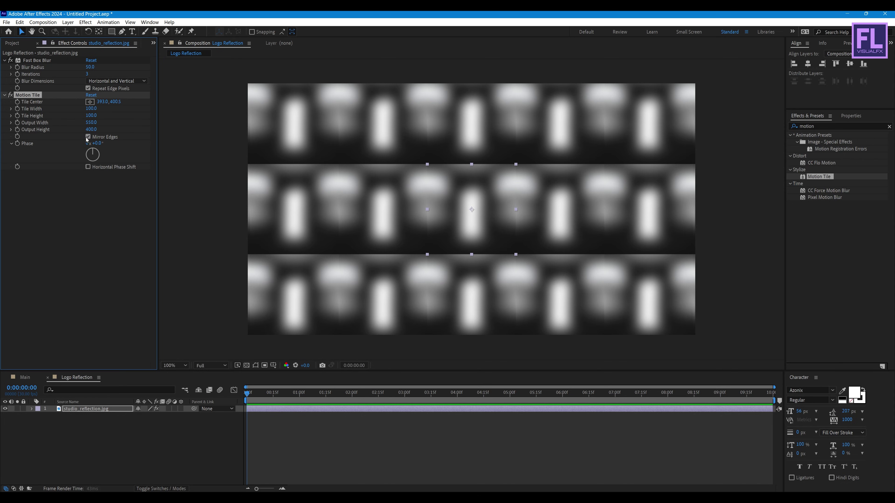
{"action": "mouse_move", "coordinate": [259, 391]}
{"action": "left_mouse_down"}
{"action": "mouse_move", "coordinate": [386, 392]}
{"action": "mouse_move", "coordinate": [246, 391]}
{"action": "left_mouse_up"}
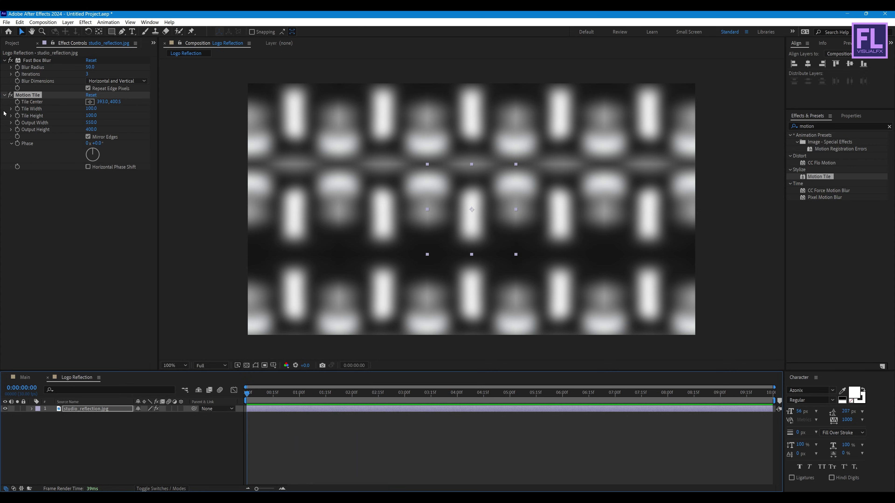
Keyframe Tile Center from 0:00 to X 1729 at the comp's end and preview the slide.
{"action": "left_click", "coordinate": [17, 101]}
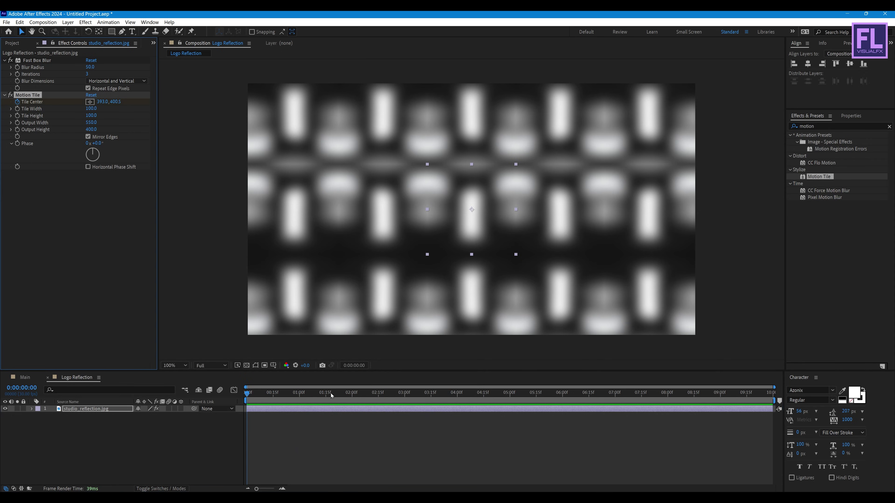
{"action": "left_click_drag", "start_coordinate": [292, 400], "coordinate": [862, 407]}
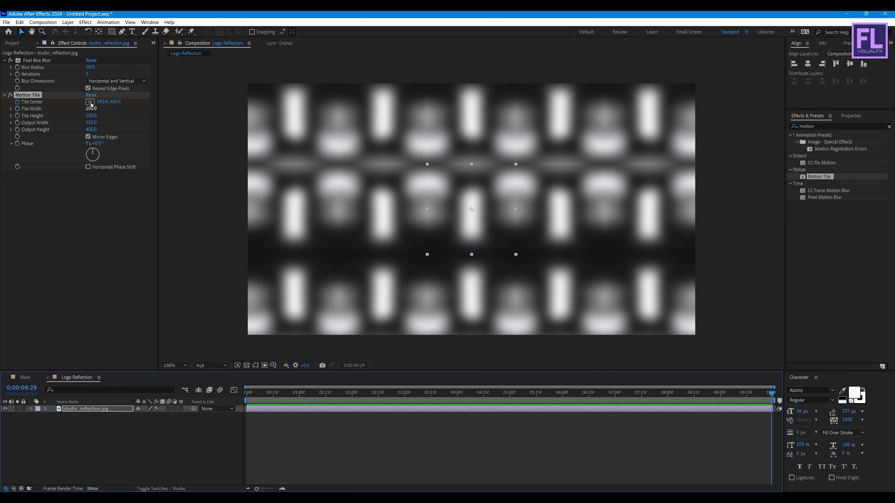
{"action": "left_click_drag", "start_coordinate": [100, 101], "coordinate": [657, 99]}
{"action": "left_click_drag", "start_coordinate": [665, 392], "coordinate": [401, 399]}
{"action": "left_click", "coordinate": [12, 43]}
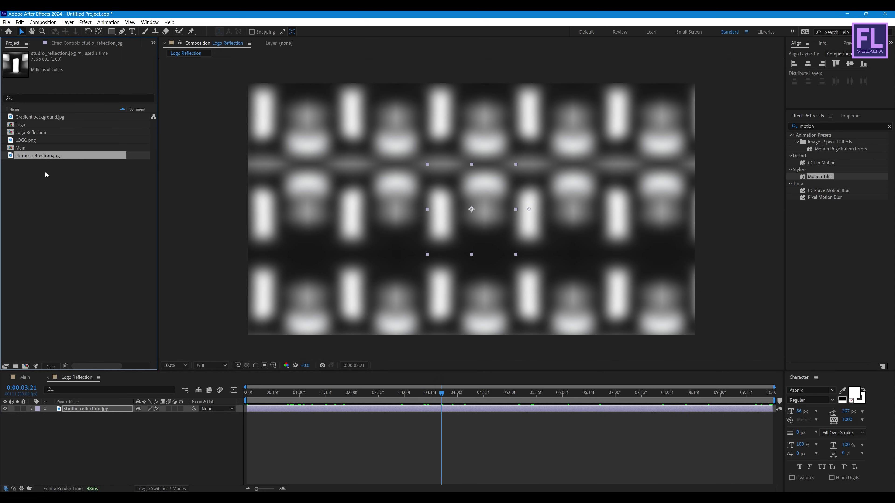
Add Gradient background.jpg above the reflection and set its blend mode to Color.
{"action": "left_click", "coordinate": [53, 117]}
{"action": "left_click_drag", "start_coordinate": [50, 119], "coordinate": [104, 413]}
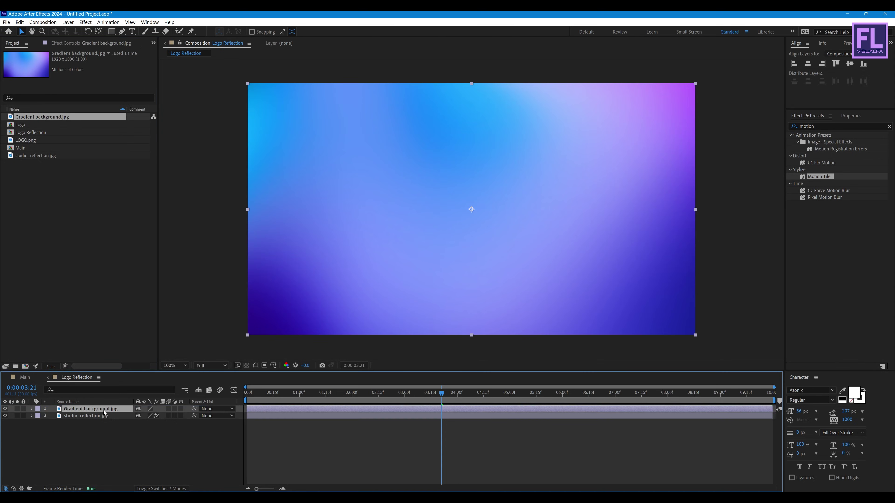
{"action": "left_click", "coordinate": [157, 489]}
{"action": "left_click", "coordinate": [148, 416]}
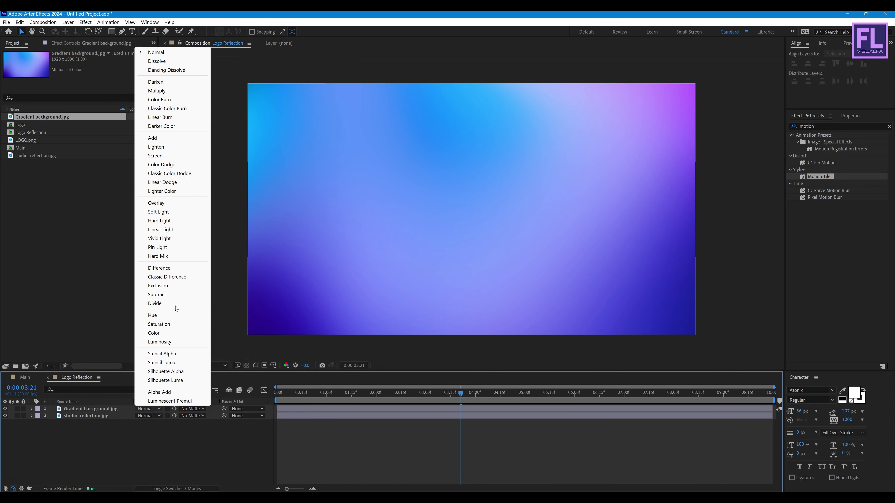
{"action": "left_click", "coordinate": [163, 333]}
{"action": "left_click_drag", "start_coordinate": [452, 393], "coordinate": [490, 394]}
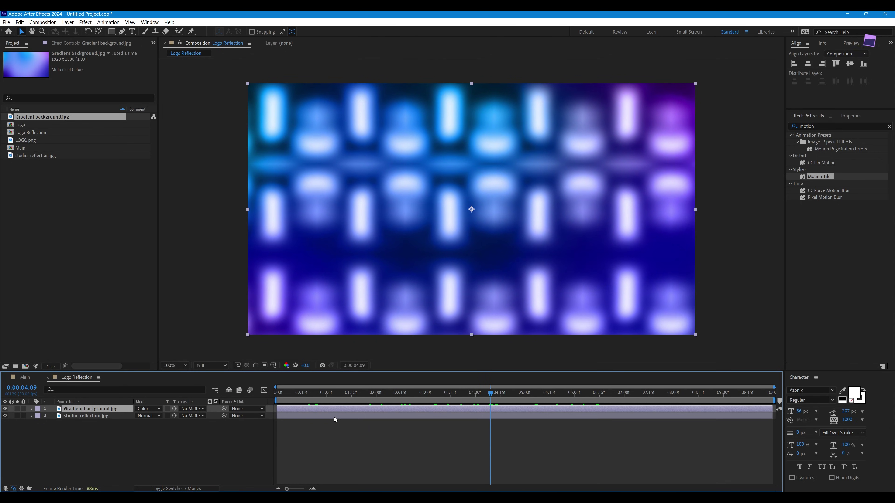
Pre-compose both layers, moving all attributes, into a new comp named 'Map'.
{"action": "left_click_drag", "start_coordinate": [63, 436], "coordinate": [83, 411]}
{"action": "right_click", "coordinate": [89, 409]}
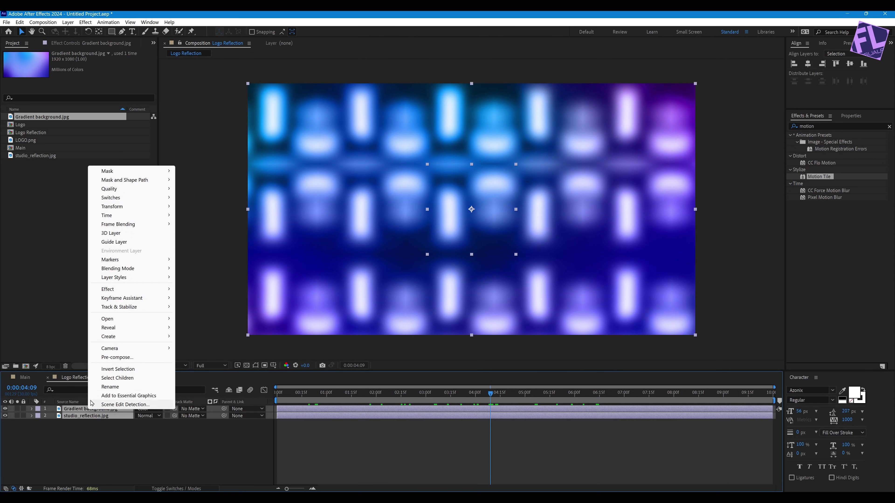
{"action": "left_click", "coordinate": [117, 357]}
{"action": "left_click", "coordinate": [396, 260]}
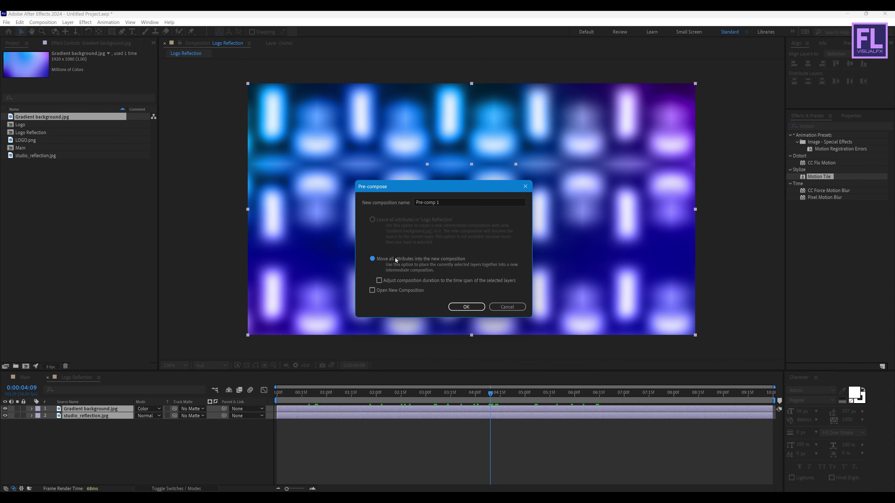
{"action": "left_click_drag", "start_coordinate": [453, 187], "coordinate": [405, 189]}
{"action": "key", "text": "shift+Tab"}
{"action": "type", "text": "Map"}
{"action": "left_click", "coordinate": [418, 312]}
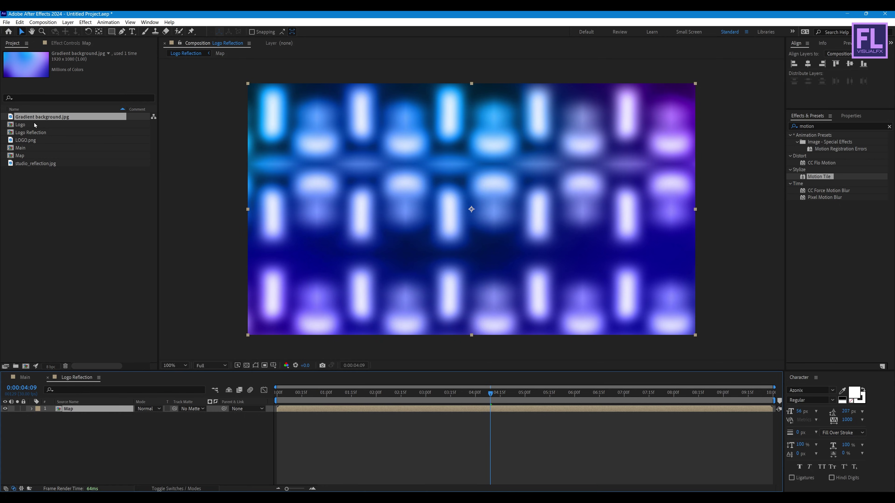
Add the Logo comp above Map and set Map's Track Matte to 1. Logo.
{"action": "left_click", "coordinate": [26, 125]}
{"action": "left_click_drag", "start_coordinate": [25, 126], "coordinate": [86, 409]}
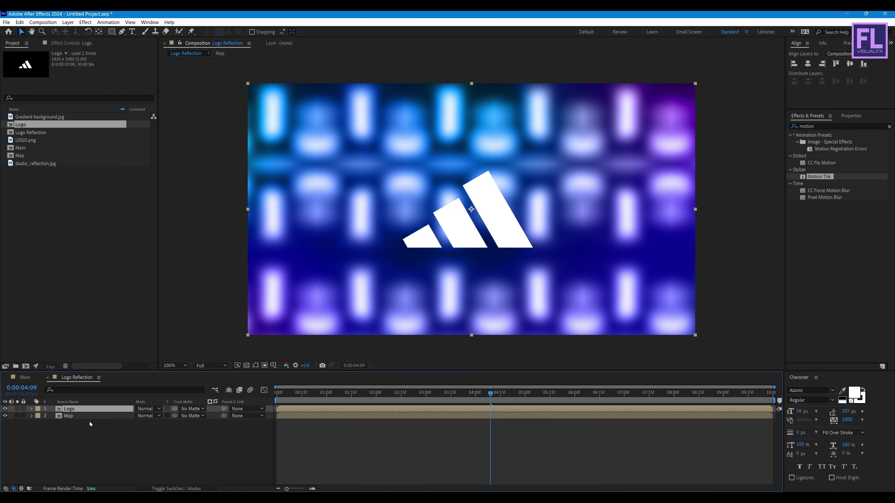
{"action": "left_click", "coordinate": [68, 416]}
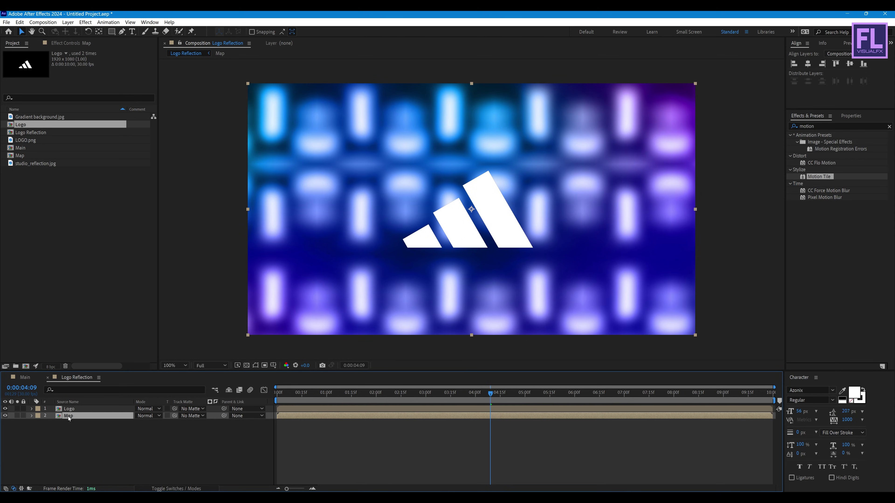
{"action": "left_click", "coordinate": [193, 416]}
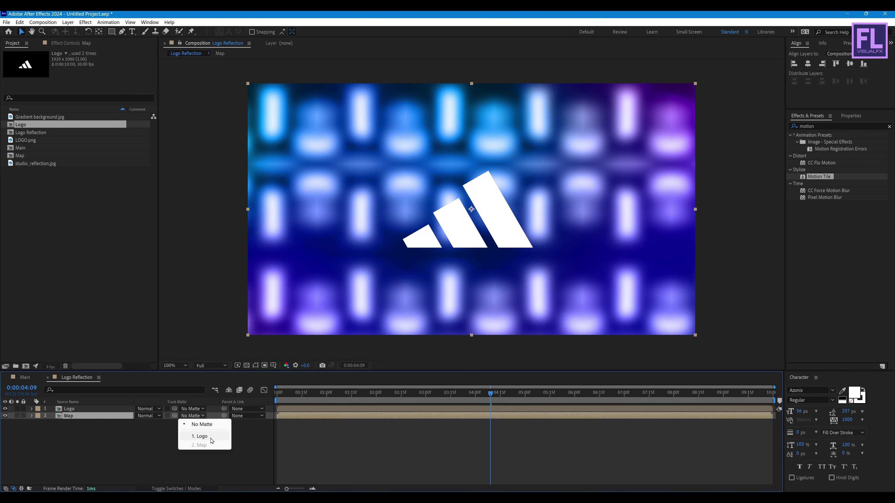
{"action": "left_click", "coordinate": [209, 435]}
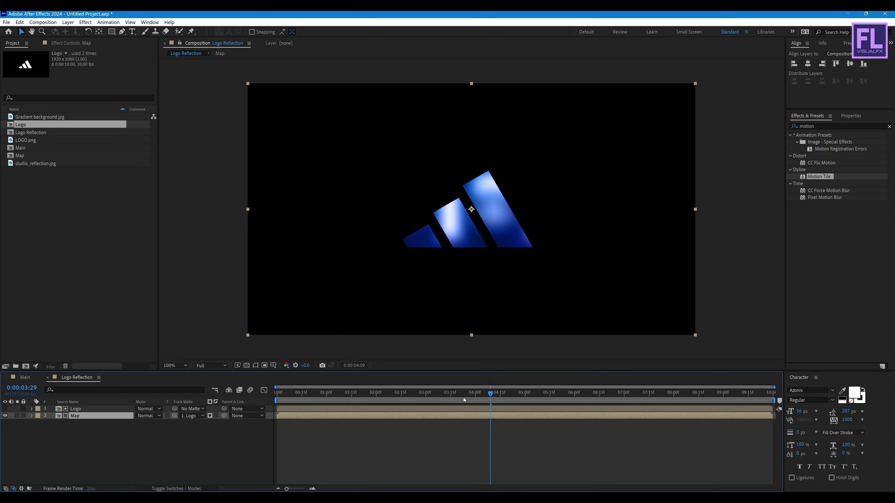
{"action": "key", "text": "space"}
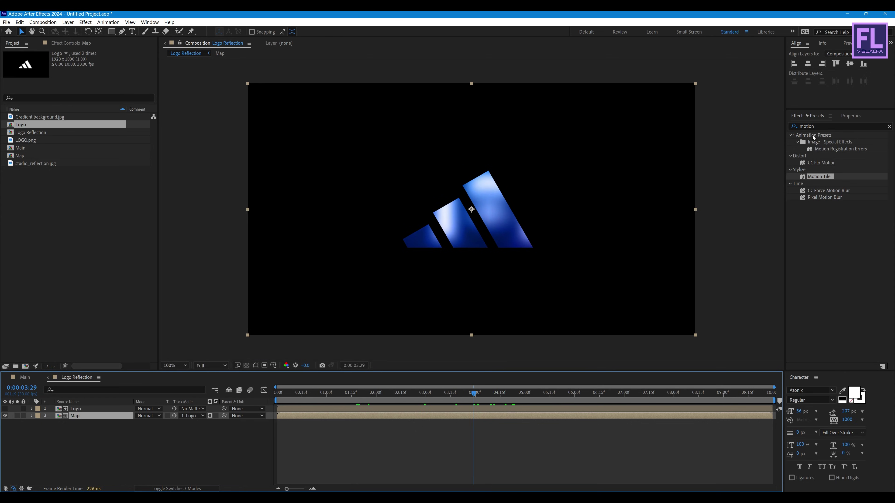
Apply CC Blobbylize to the Map layer.
{"action": "left_click", "coordinate": [823, 125]}
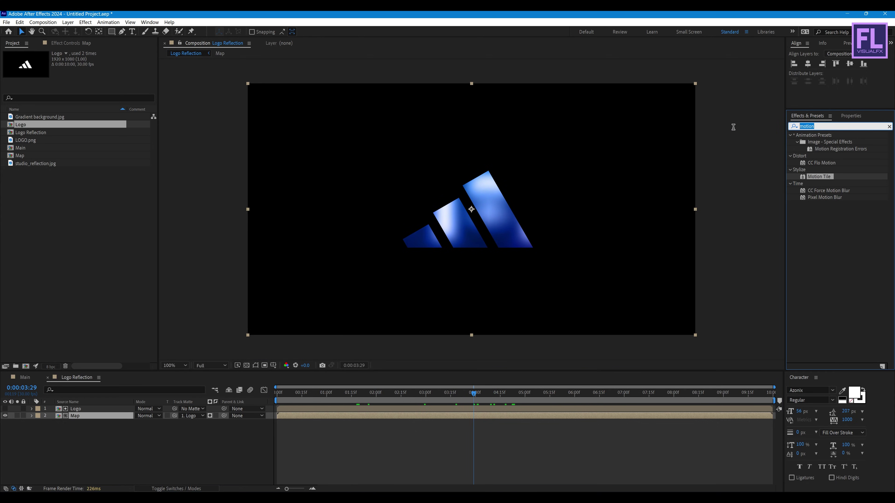
{"action": "type", "text": "cc blo"}
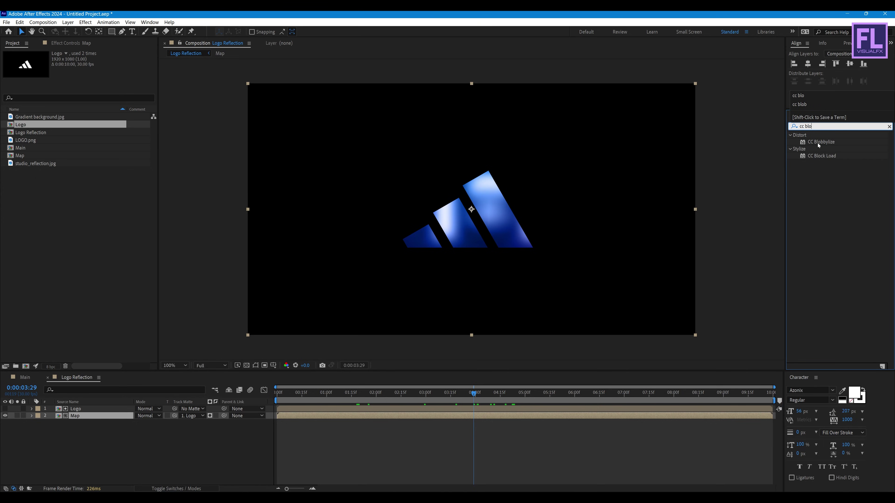
{"action": "left_click_drag", "start_coordinate": [821, 141], "coordinate": [115, 415]}
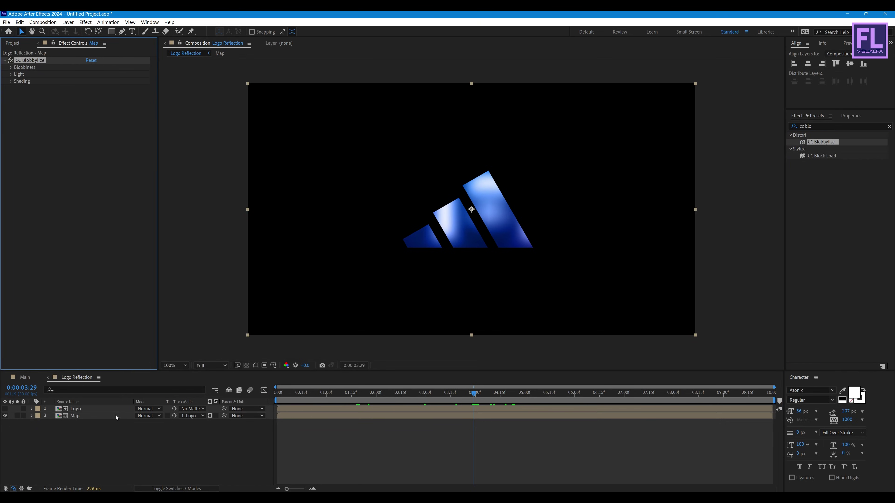
Set CC Blobbylize's Blob Layer to Logo, Property Alpha, Softness 5 and Cut Away 0.
{"action": "left_click", "coordinate": [11, 68]}
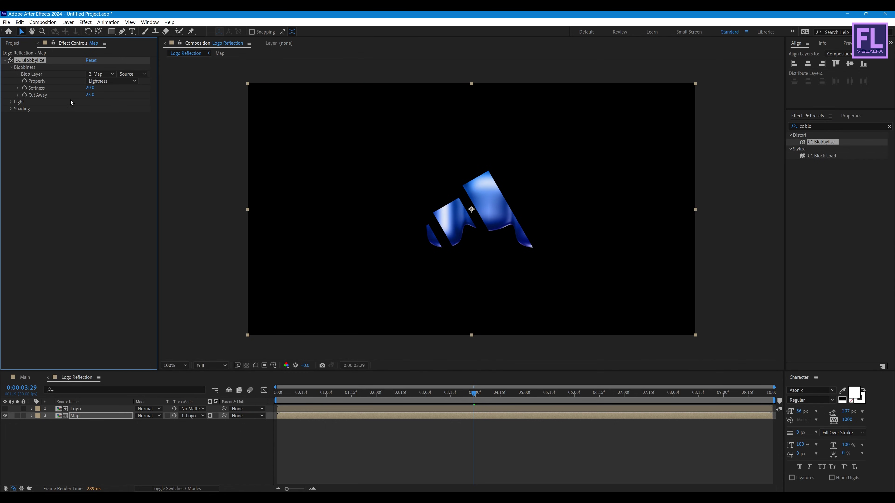
{"action": "left_click", "coordinate": [92, 76]}
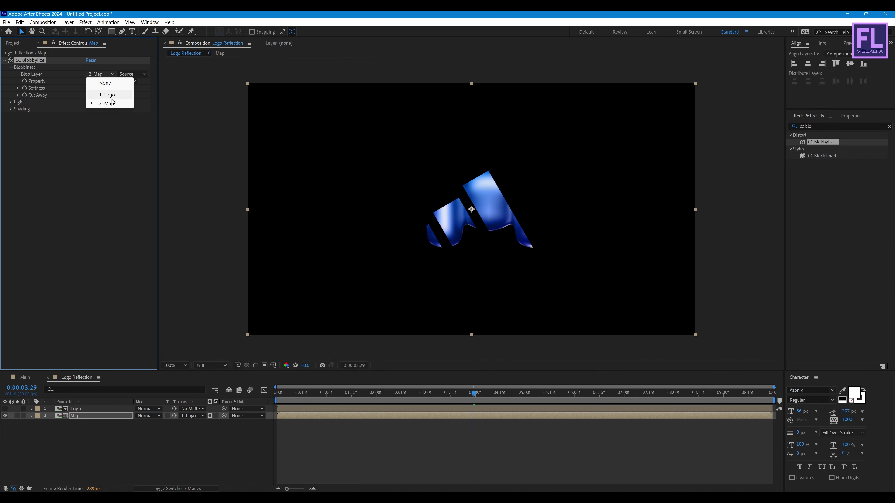
{"action": "left_click", "coordinate": [108, 90]}
{"action": "left_click", "coordinate": [110, 81]}
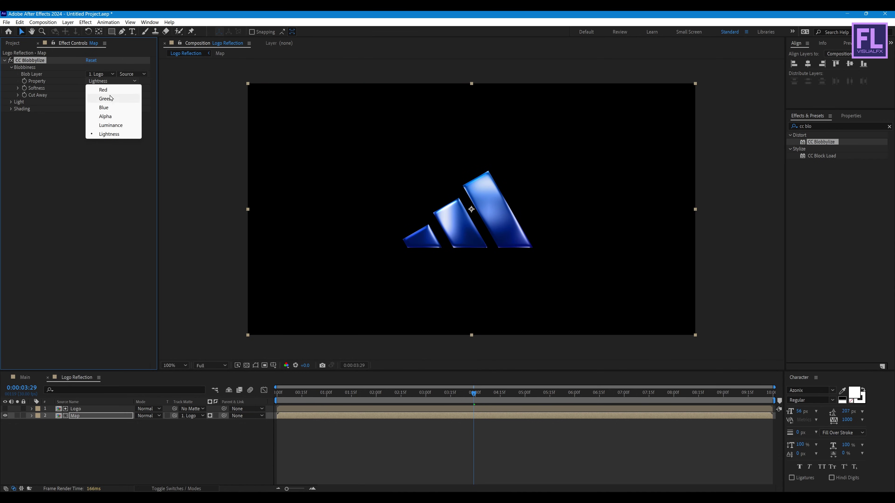
{"action": "left_click", "coordinate": [115, 118]}
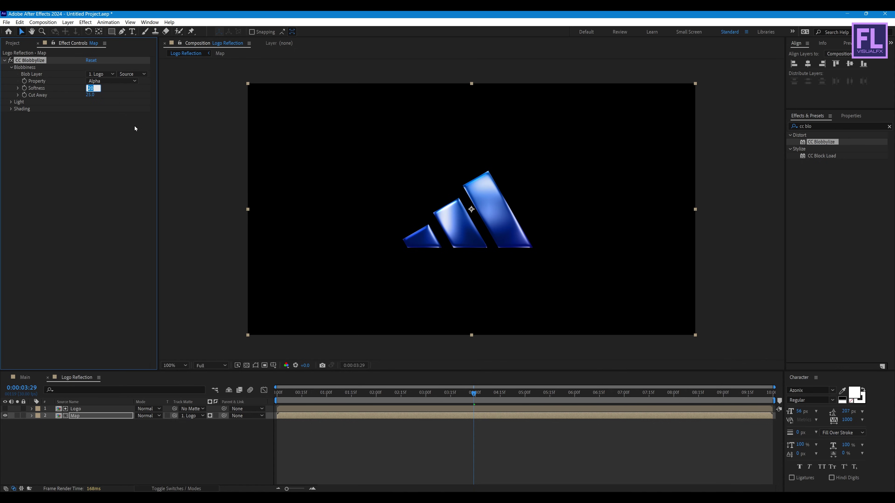
{"action": "type", "text": "5"}
{"action": "key", "text": "Return"}
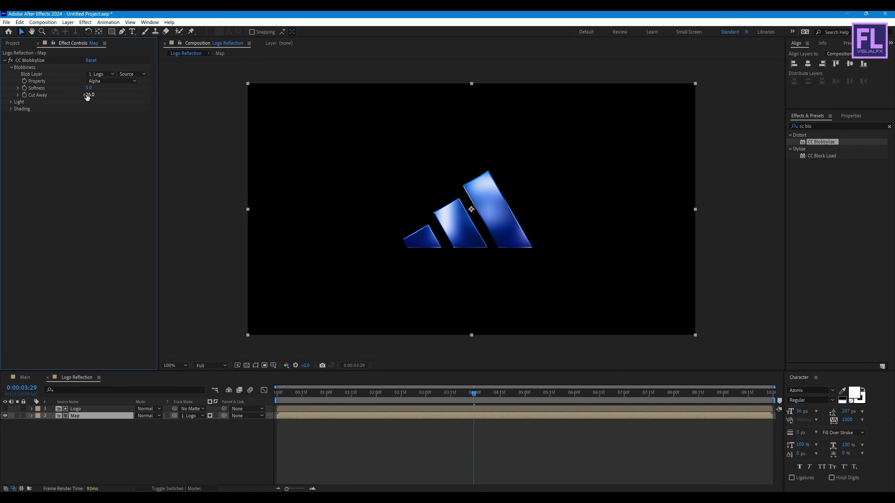
{"action": "left_click_drag", "start_coordinate": [87, 95], "coordinate": [71, 94]}
{"action": "left_click_drag", "start_coordinate": [479, 404], "coordinate": [505, 400]}
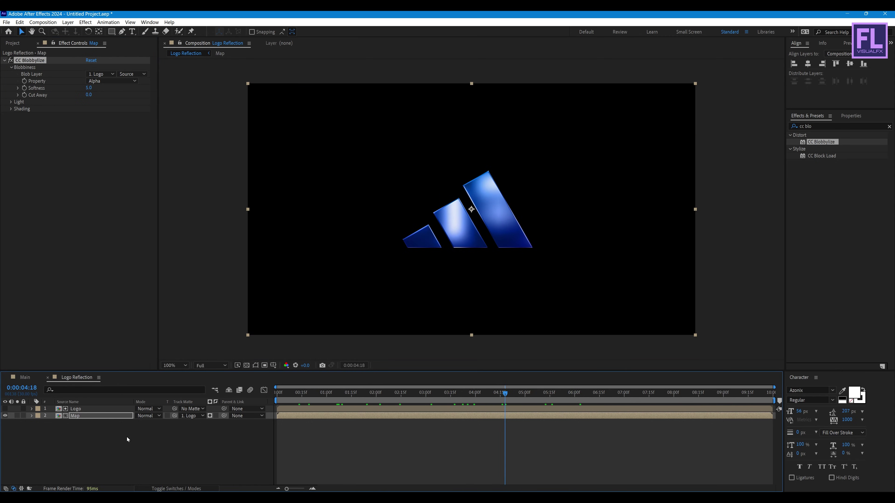
{"action": "left_click", "coordinate": [13, 43]}
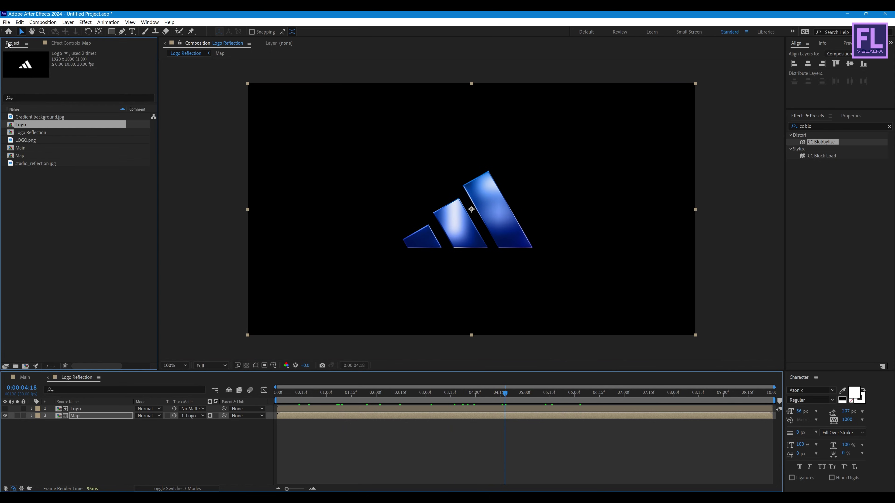
In Main, add the Logo Reflection comp and slide its in-point to about 0:00:01:16.
{"action": "left_click", "coordinate": [25, 377]}
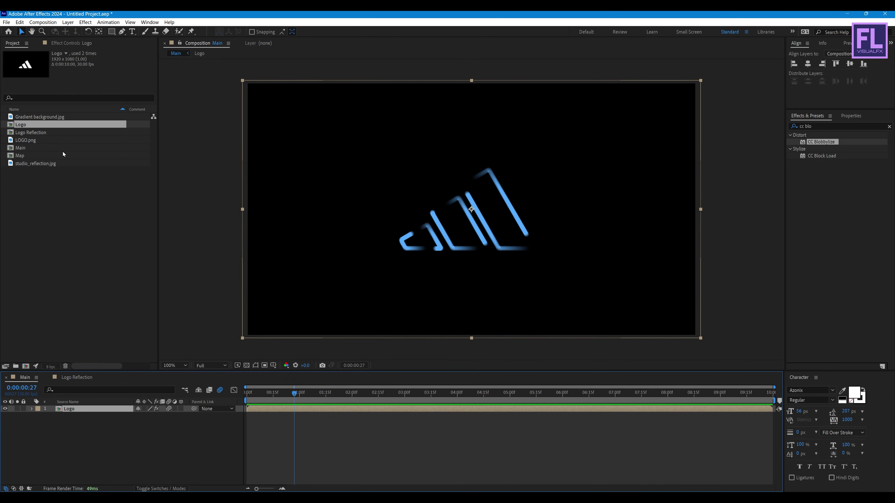
{"action": "left_click", "coordinate": [43, 134]}
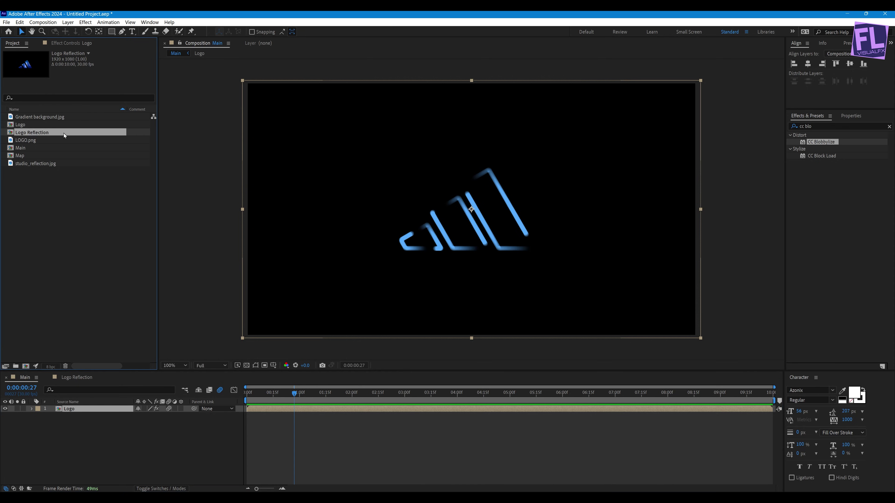
{"action": "left_click_drag", "start_coordinate": [43, 134], "coordinate": [105, 409]}
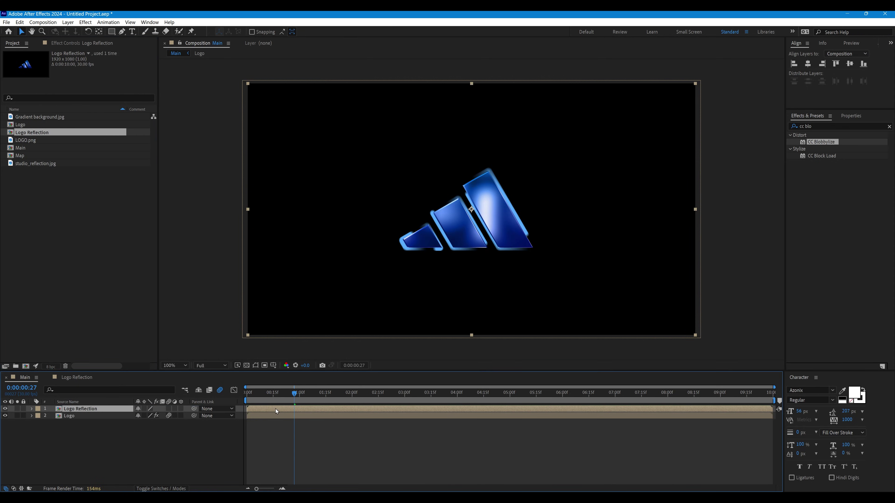
{"action": "mouse_move", "coordinate": [266, 408]}
{"action": "left_mouse_down"}
{"action": "mouse_move", "coordinate": [328, 411]}
{"action": "mouse_move", "coordinate": [352, 399]}
{"action": "mouse_move", "coordinate": [249, 406]}
{"action": "mouse_move", "coordinate": [334, 408]}
{"action": "mouse_move", "coordinate": [319, 408]}
{"action": "mouse_move", "coordinate": [327, 409]}
{"action": "left_mouse_up"}
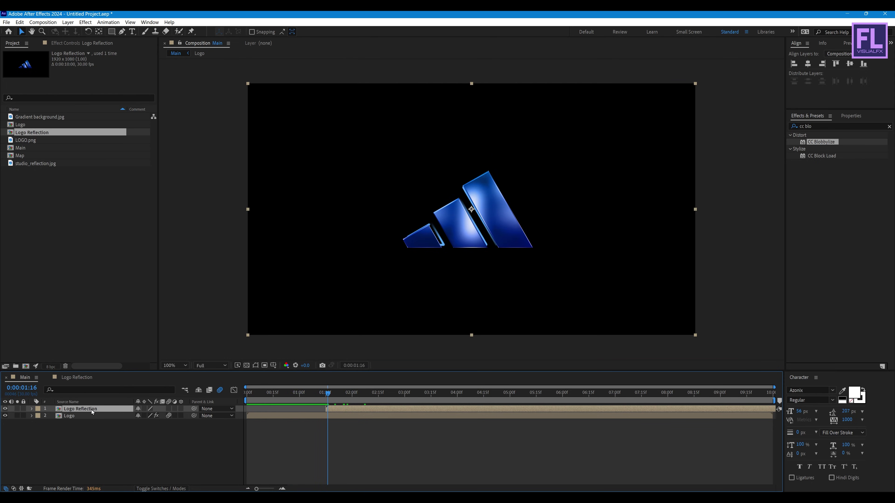
Make Logo Reflection a 3D layer and add a Two-Node 50mm Camera 1 to Main.
{"action": "left_click", "coordinate": [181, 408]}
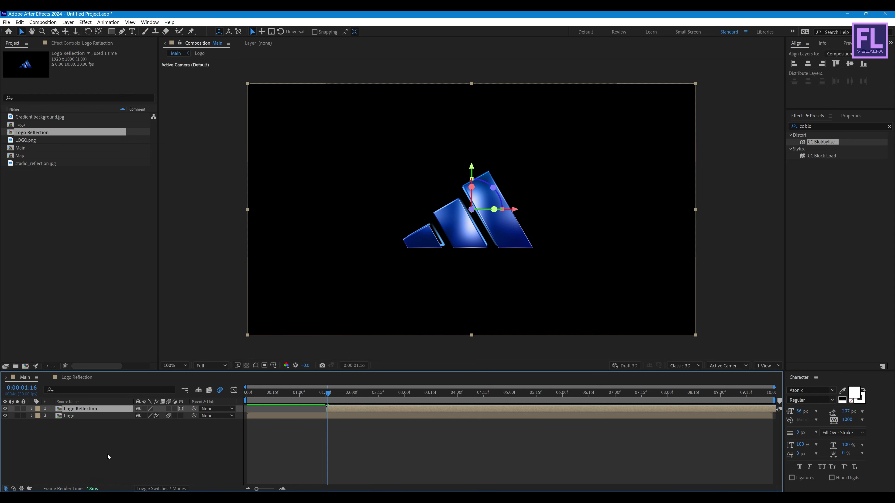
{"action": "right_click", "coordinate": [75, 441]}
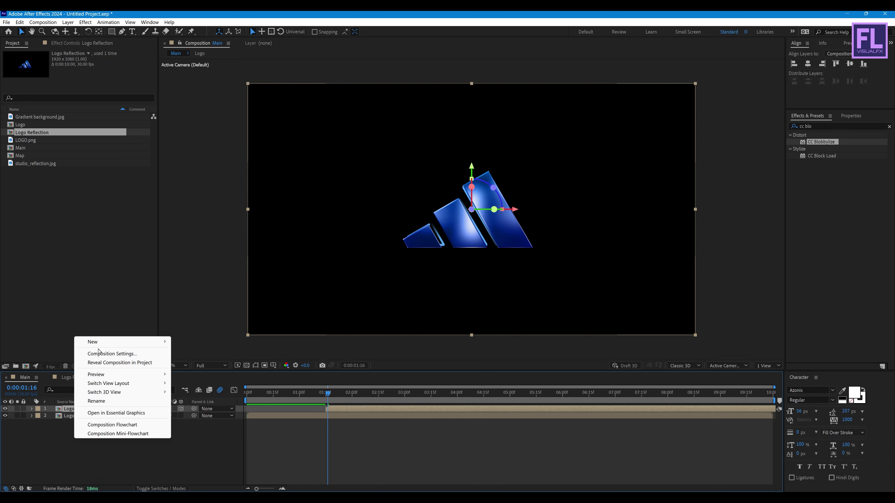
{"action": "mouse_move", "coordinate": [106, 342]}
{"action": "left_click", "coordinate": [193, 380]}
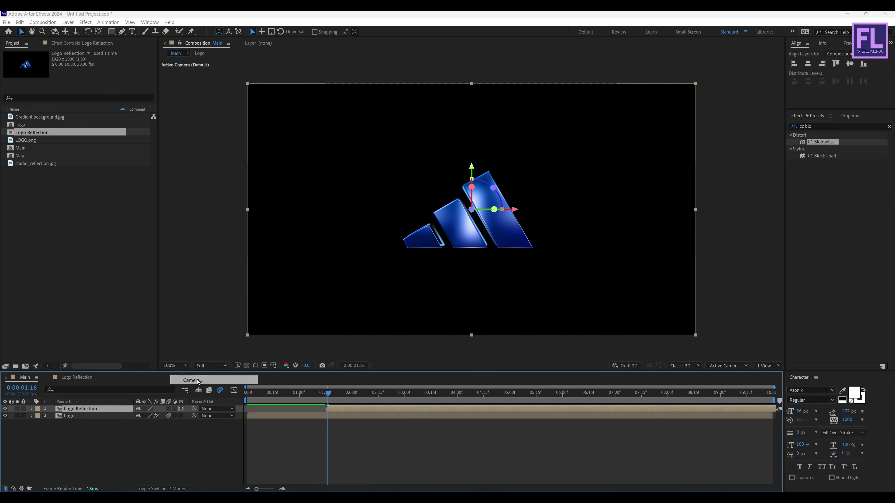
{"action": "left_click_drag", "start_coordinate": [409, 151], "coordinate": [341, 146]}
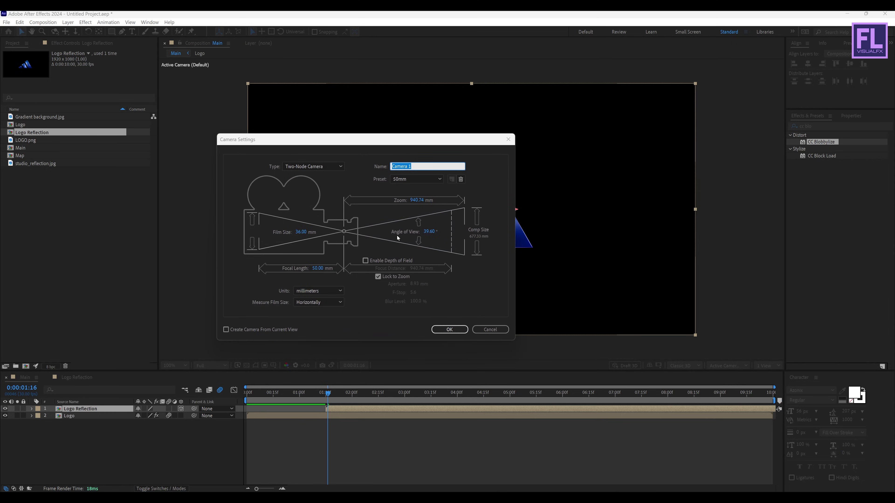
{"action": "left_click", "coordinate": [448, 329]}
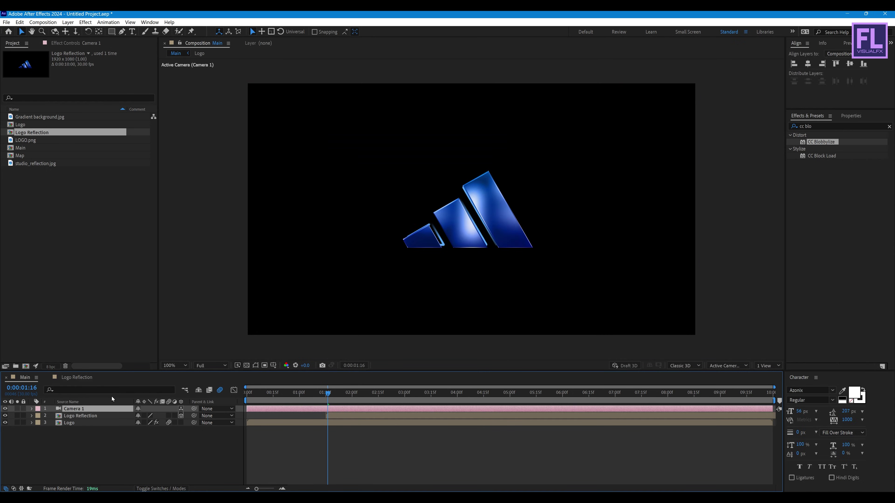
{"action": "left_click", "coordinate": [324, 398]}
Keyframe Camera 1's Position from close on the logo at 1:15 back to Z -2666.7.
{"action": "key", "text": "p"}
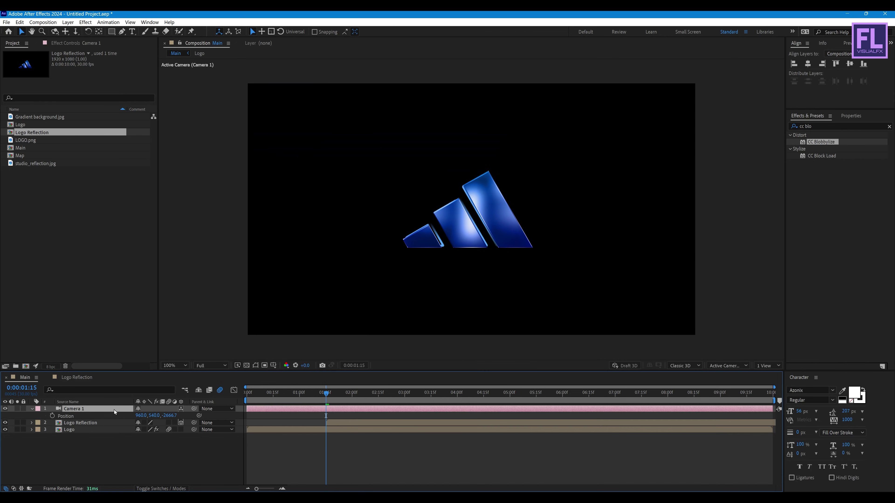
{"action": "left_click", "coordinate": [52, 416]}
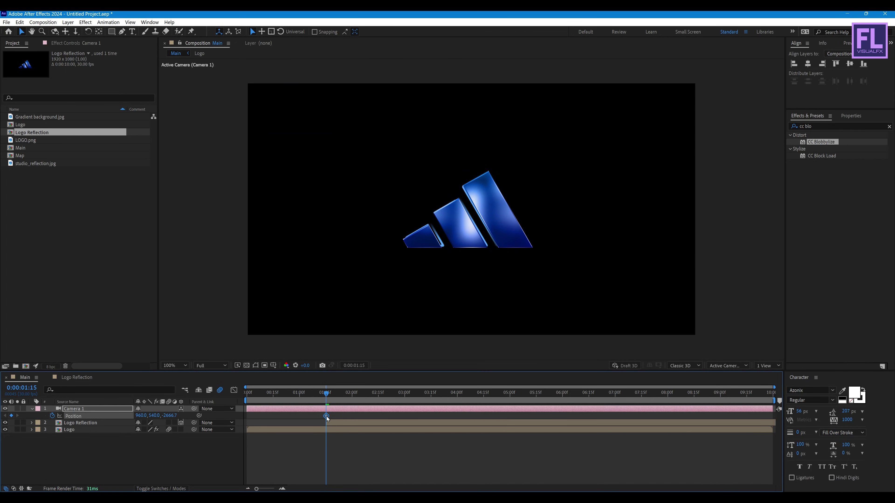
{"action": "left_click_drag", "start_coordinate": [326, 416], "coordinate": [387, 415]}
{"action": "left_click_drag", "start_coordinate": [171, 419], "coordinate": [847, 365]}
{"action": "left_click_drag", "start_coordinate": [177, 417], "coordinate": [466, 407]}
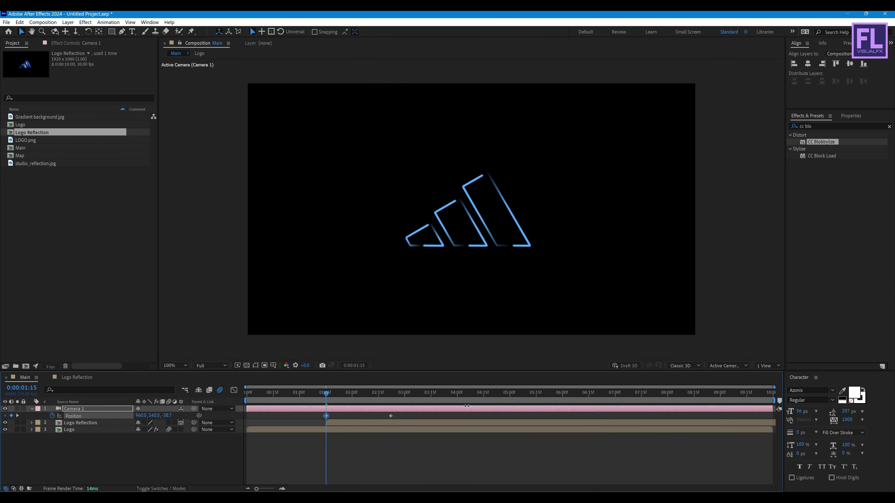
{"action": "left_click_drag", "start_coordinate": [326, 410], "coordinate": [321, 427]}
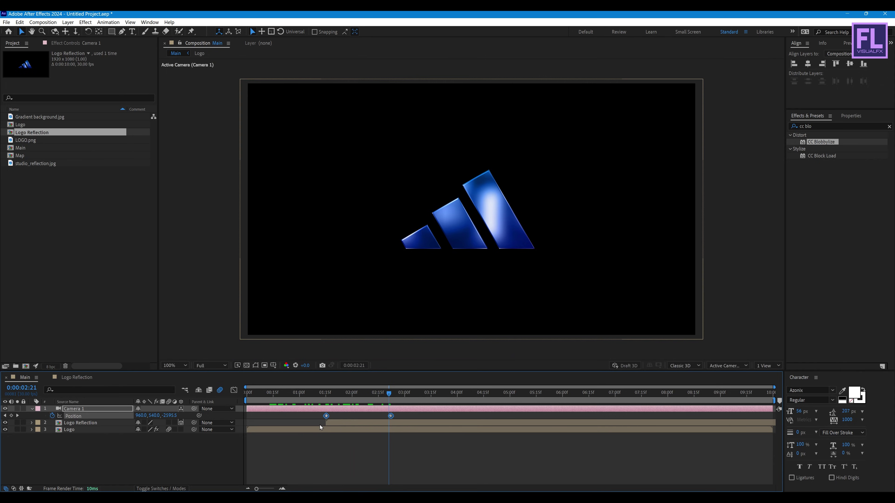
Easy Ease the camera keyframes and shape the speed graph to start fast and settle gently.
{"action": "key", "text": "F9"}
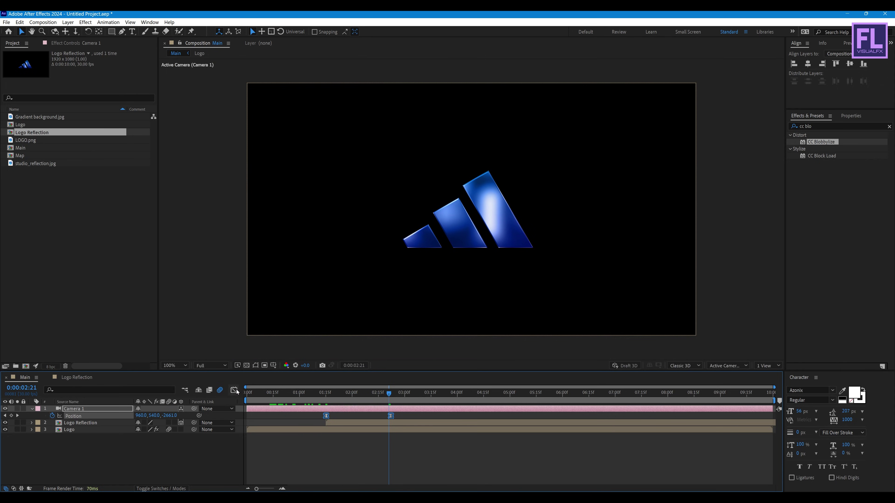
{"action": "left_click", "coordinate": [235, 390]}
{"action": "left_click_drag", "start_coordinate": [380, 468], "coordinate": [358, 468]}
{"action": "left_click", "coordinate": [344, 395]}
{"action": "left_click_drag", "start_coordinate": [327, 400], "coordinate": [236, 396]}
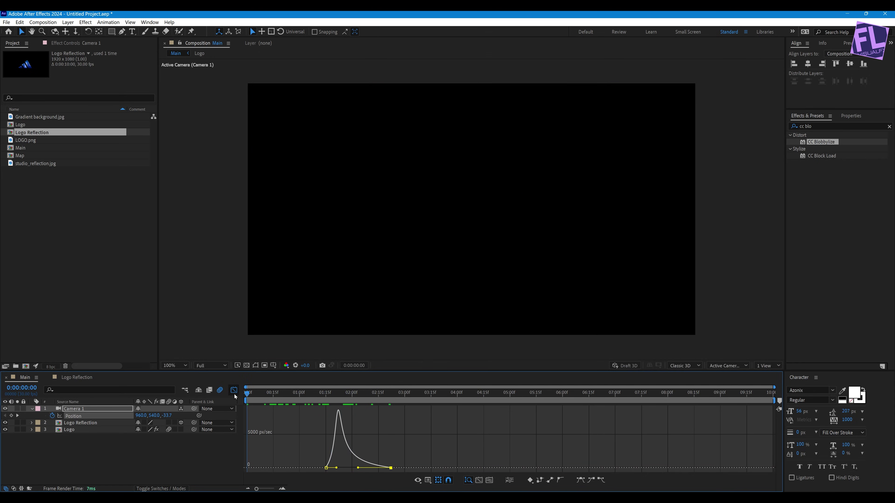
{"action": "left_click", "coordinate": [235, 390]}
{"action": "key", "text": "space"}
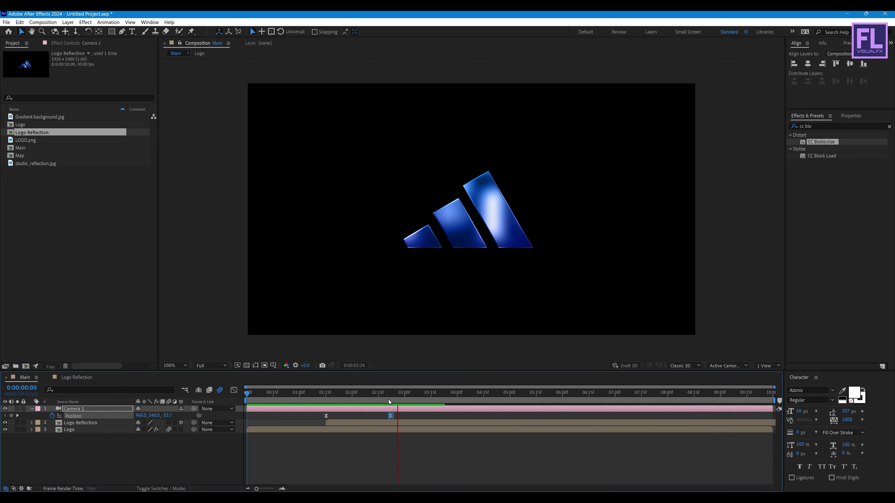
{"action": "key", "text": "space"}
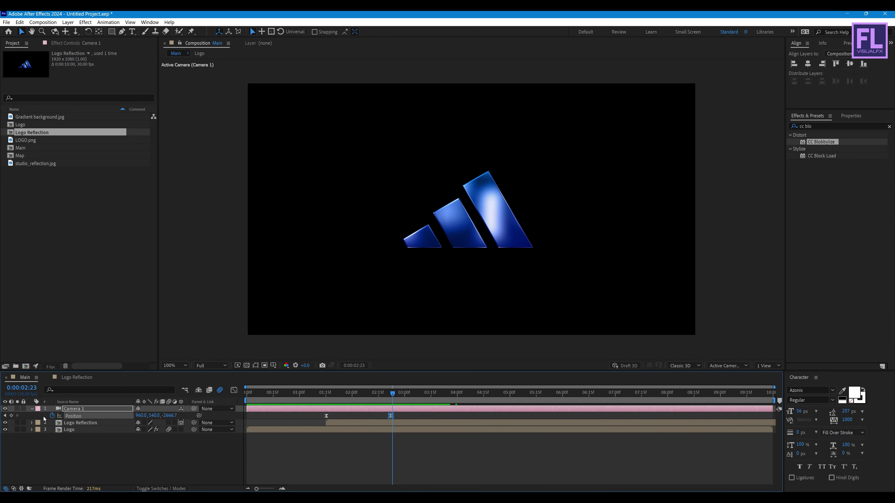
{"action": "left_click", "coordinate": [31, 409]}
Apply CC Radial Fast Blur to the Logo Reflection layer.
{"action": "left_click", "coordinate": [87, 416]}
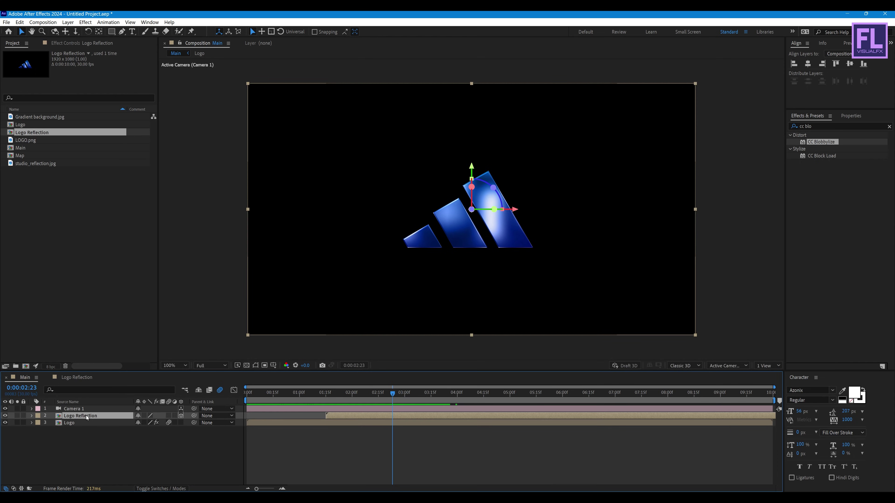
{"action": "double_click", "coordinate": [821, 126]}
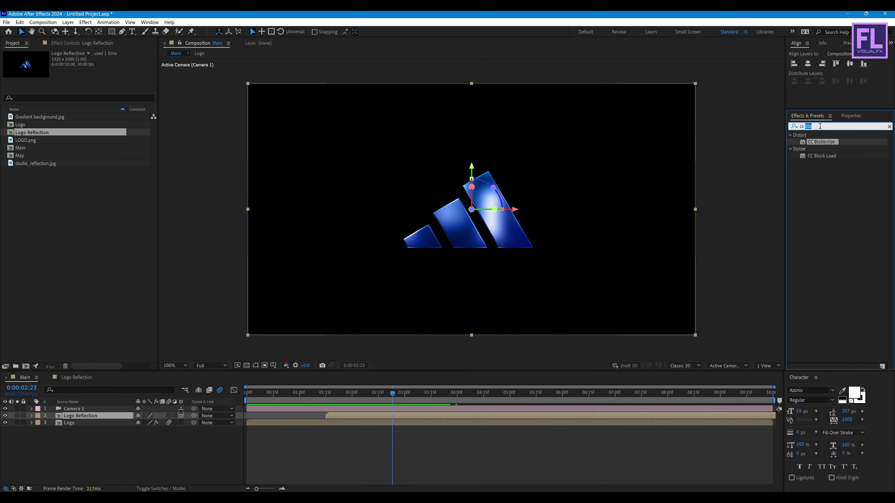
{"action": "type", "text": "cc r"}
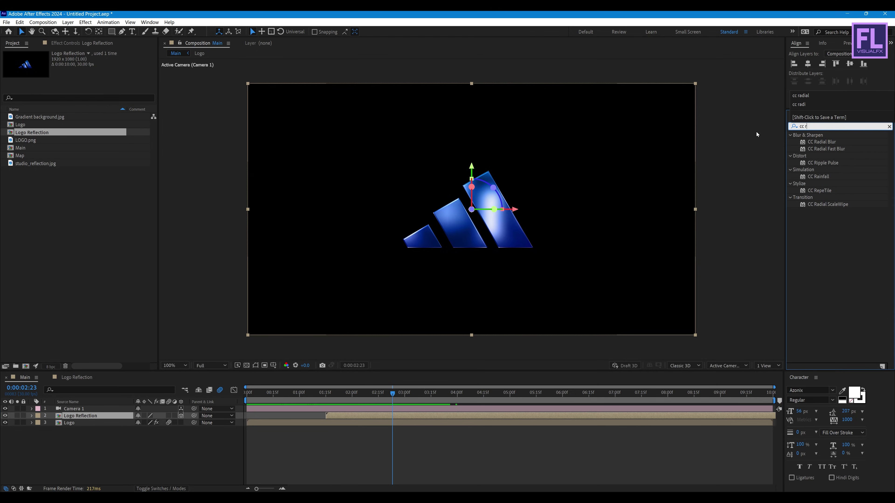
{"action": "type", "text": "adial"}
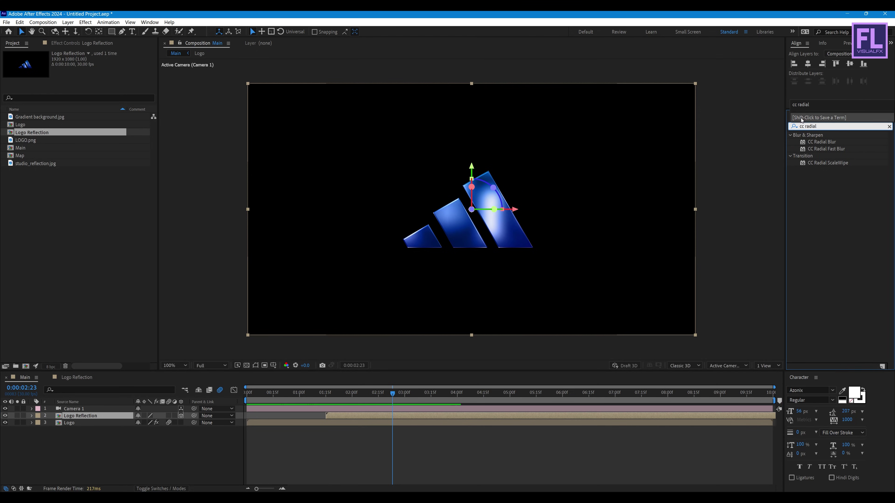
{"action": "left_click_drag", "start_coordinate": [827, 149], "coordinate": [408, 322]}
{"action": "left_click_drag", "start_coordinate": [134, 373], "coordinate": [89, 418]}
Keyframe the blur Amount at 80 at 0:00:01:15 and 0 at 0:00:02:05.
{"action": "left_click_drag", "start_coordinate": [330, 396], "coordinate": [326, 396]}
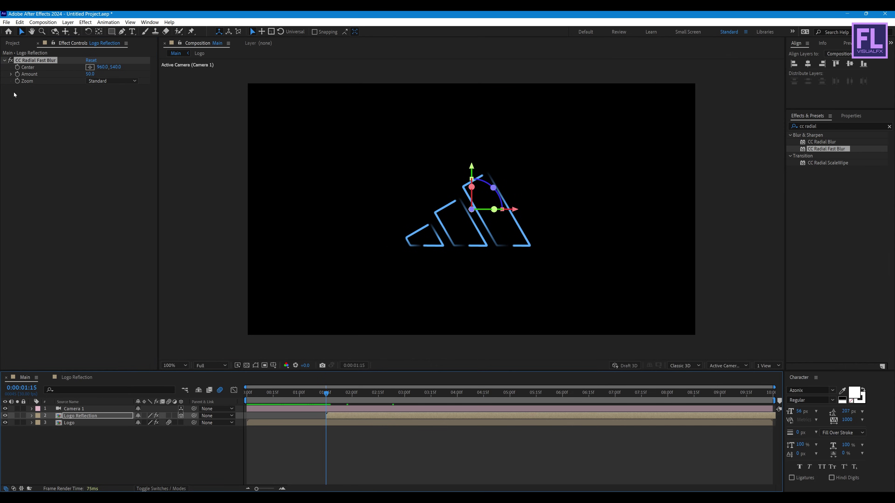
{"action": "left_click", "coordinate": [68, 86]}
{"action": "left_click", "coordinate": [90, 74]}
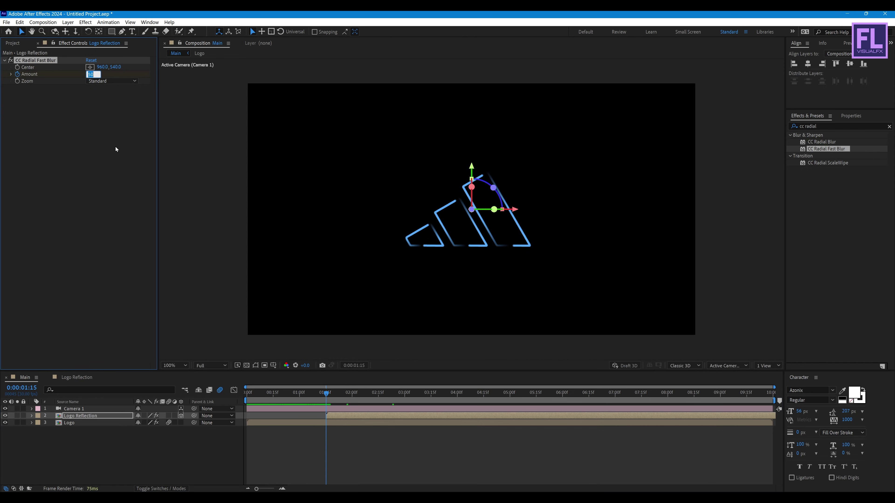
{"action": "type", "text": "80"}
{"action": "key", "text": "Return"}
{"action": "left_click_drag", "start_coordinate": [328, 394], "coordinate": [363, 401]}
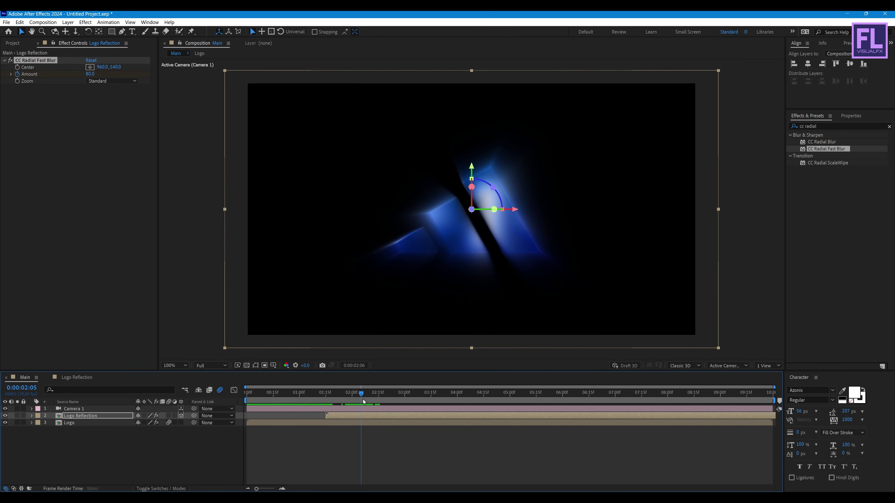
{"action": "left_click", "coordinate": [90, 74]}
{"action": "type", "text": "0"}
{"action": "key", "text": "Return"}
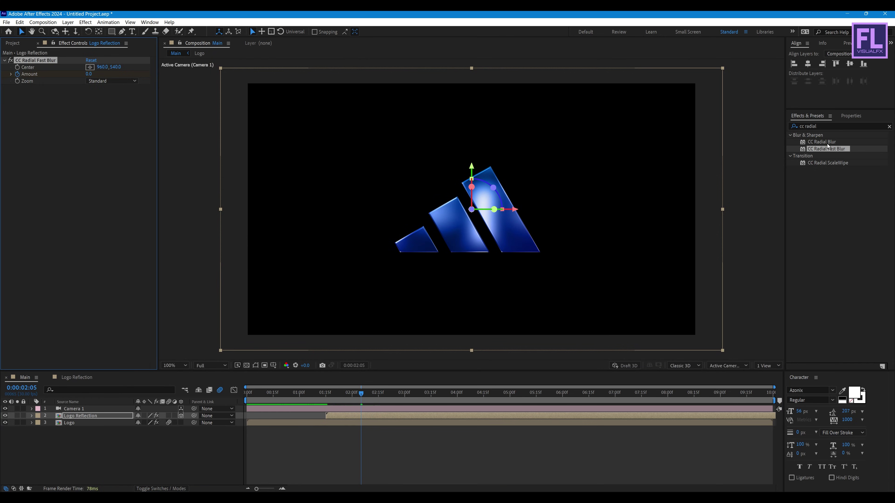
{"action": "key", "text": "ctrl+f"}
{"action": "key", "text": "BackSpace"}
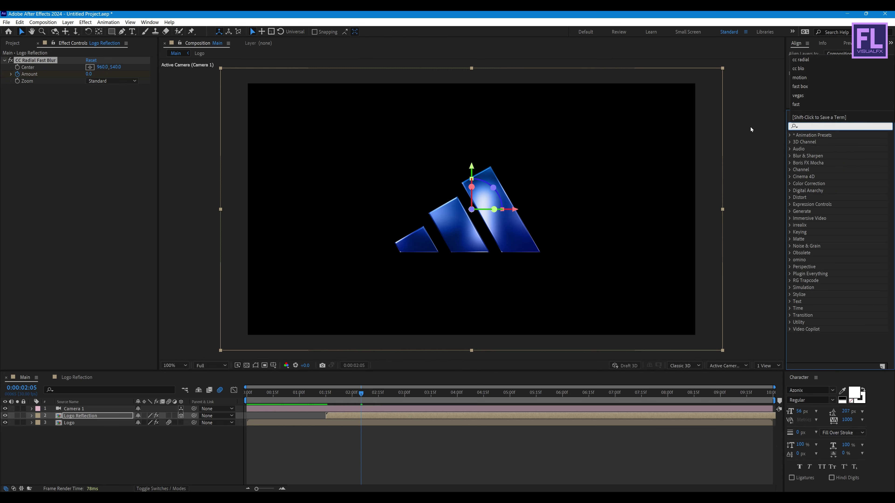
Apply the Optics Compensation effect to the Logo Reflection layer.
{"action": "type", "text": "o"}
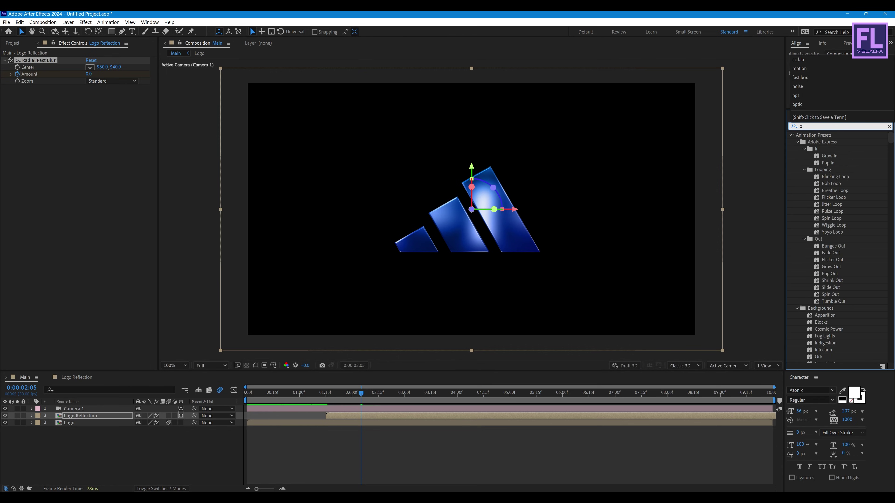
{"action": "type", "text": "ptic"}
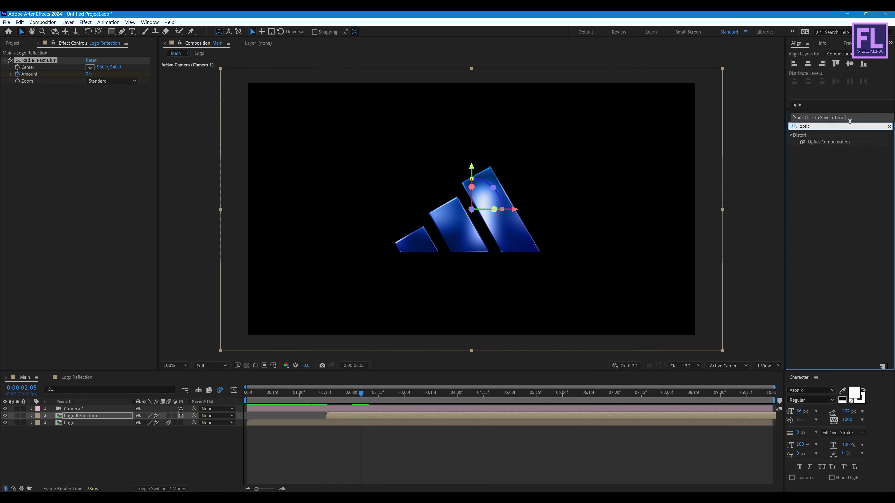
{"action": "left_click", "coordinate": [835, 143]}
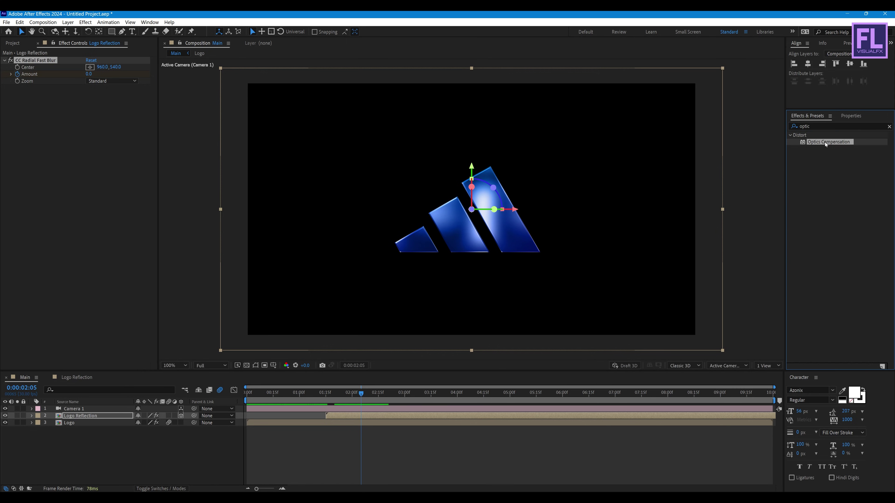
{"action": "left_click_drag", "start_coordinate": [831, 145], "coordinate": [95, 416]}
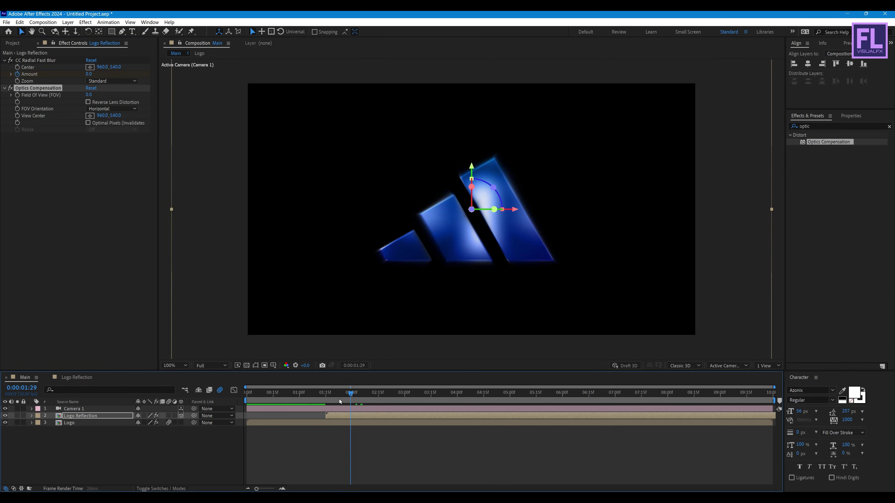
At 0:00:01:15, set Optics Compensation Field Of View to 145 with Reverse Lens Distortion on.
{"action": "left_click_drag", "start_coordinate": [363, 398], "coordinate": [328, 400]}
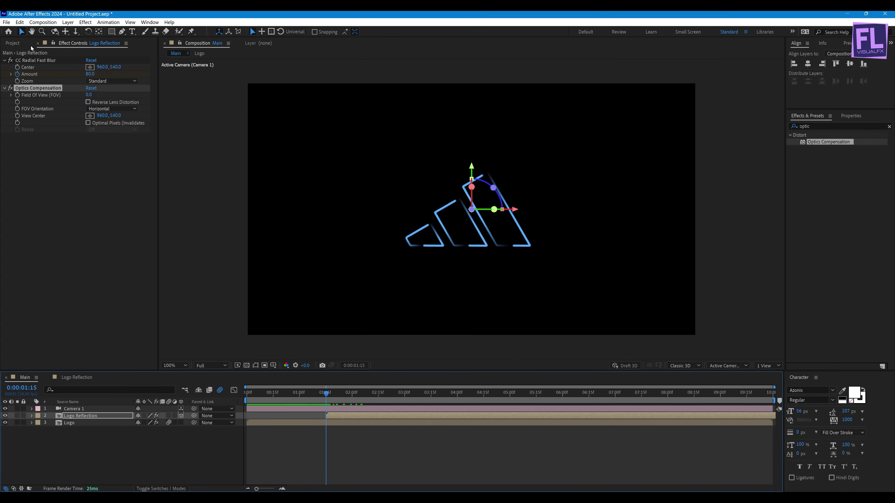
{"action": "left_click", "coordinate": [113, 135]}
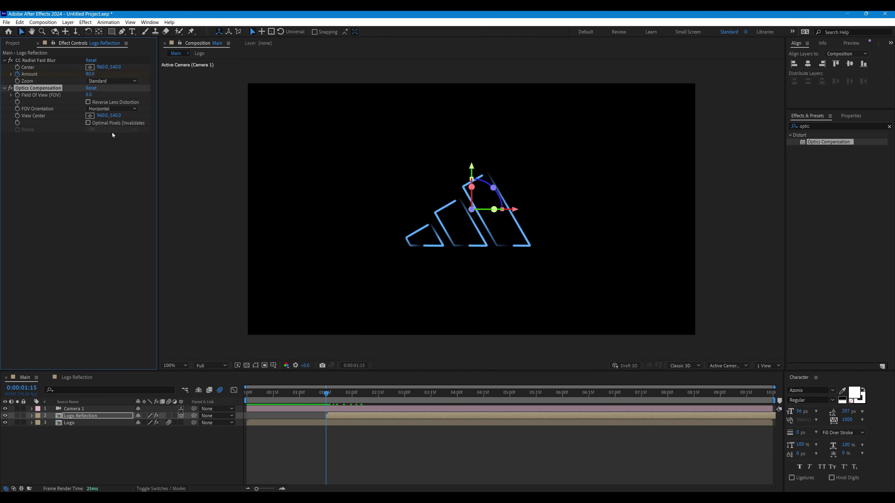
{"action": "left_click", "coordinate": [88, 94]}
{"action": "type", "text": "145"}
{"action": "key", "text": "BackSpace"}
{"action": "key", "text": "BackSpace"}
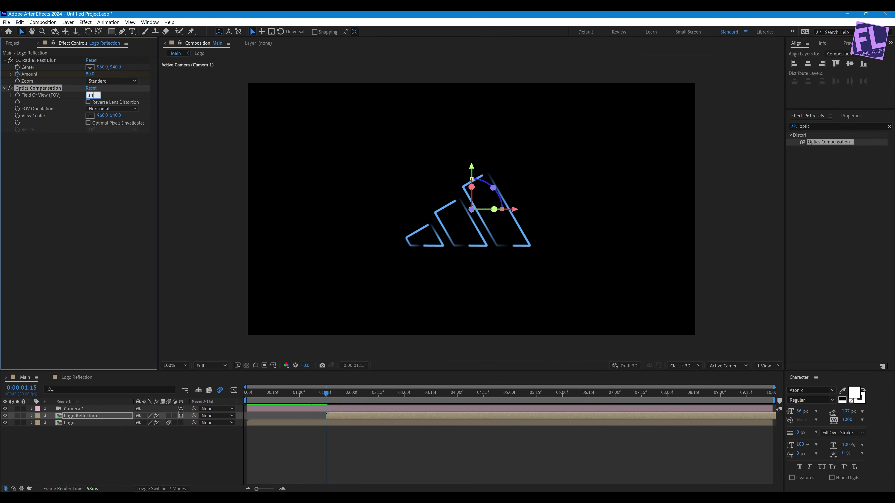
{"action": "type", "text": "45"}
{"action": "key", "text": "Return"}
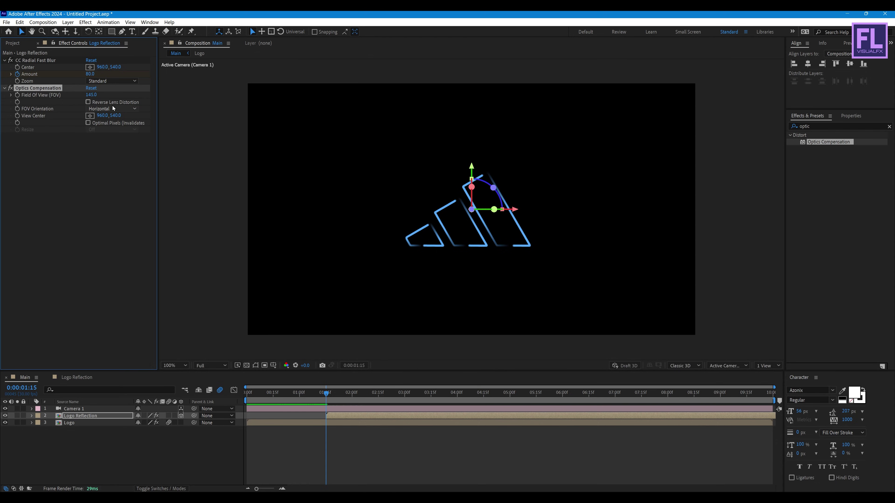
{"action": "left_click", "coordinate": [105, 103]}
Keyframe Field Of View from 145 to 0 at 0:00:03:02, then reveal and select all four keyframes.
{"action": "mouse_move", "coordinate": [325, 393]}
{"action": "left_mouse_down"}
{"action": "mouse_move", "coordinate": [353, 394]}
{"action": "mouse_move", "coordinate": [327, 395]}
{"action": "left_mouse_up"}
{"action": "left_click", "coordinate": [16, 95]}
{"action": "left_click_drag", "start_coordinate": [332, 399], "coordinate": [409, 393]}
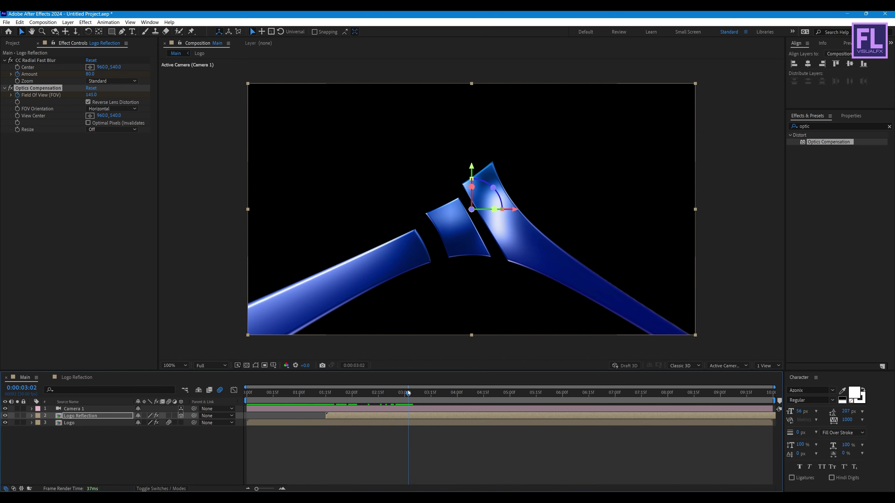
{"action": "left_click", "coordinate": [91, 95]}
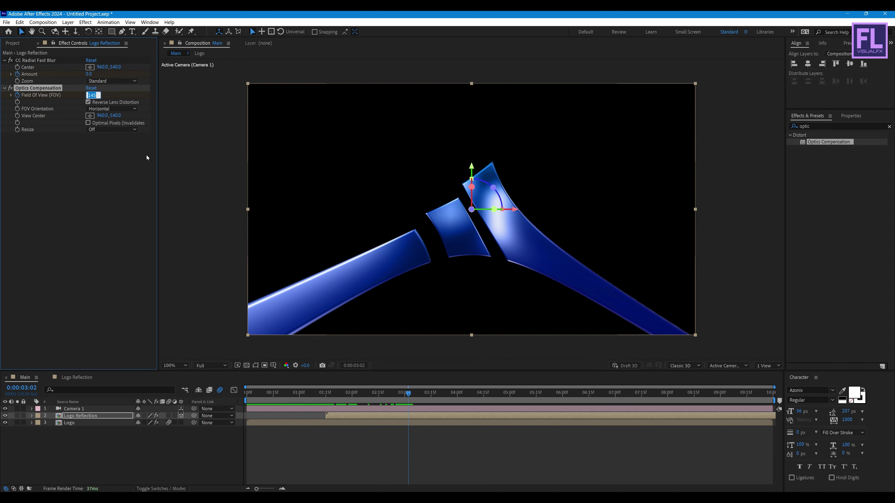
{"action": "type", "text": "0"}
{"action": "key", "text": "Return"}
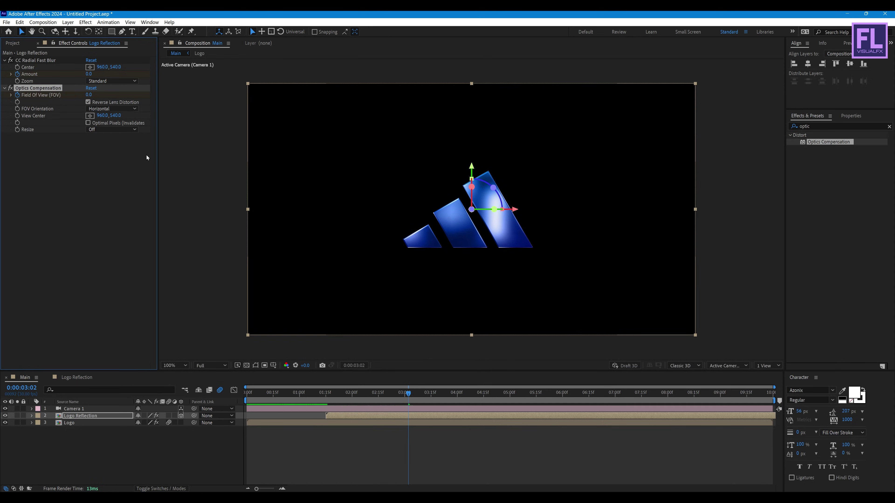
{"action": "left_click", "coordinate": [91, 418]}
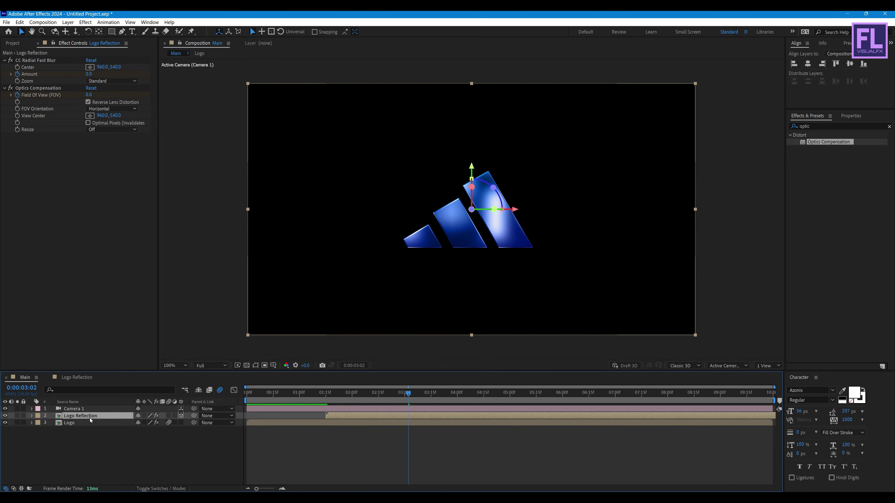
{"action": "key", "text": "u"}
{"action": "left_click_drag", "start_coordinate": [428, 426], "coordinate": [318, 450]}
Easy Ease the four blur and FOV keyframes, then preview the glossy logo reveal from 0:00.
{"action": "key", "text": "F9"}
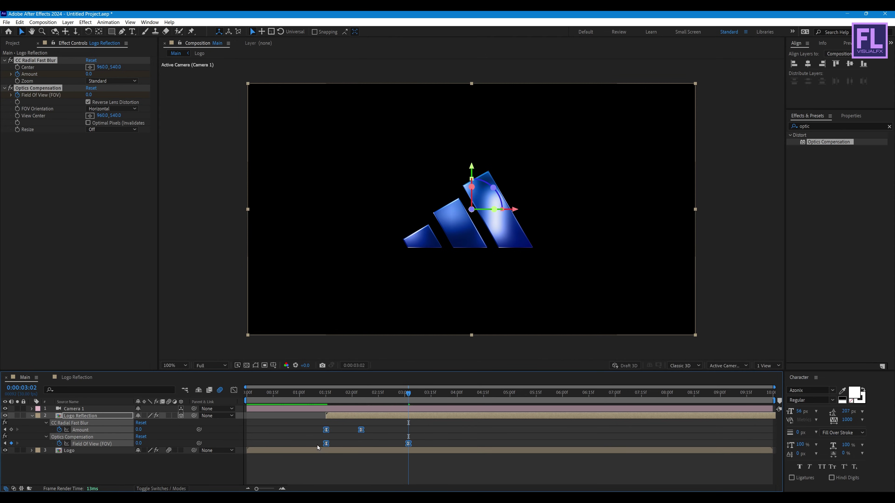
{"action": "left_click", "coordinate": [31, 418]}
{"action": "key", "text": "Home"}
{"action": "key", "text": "space"}
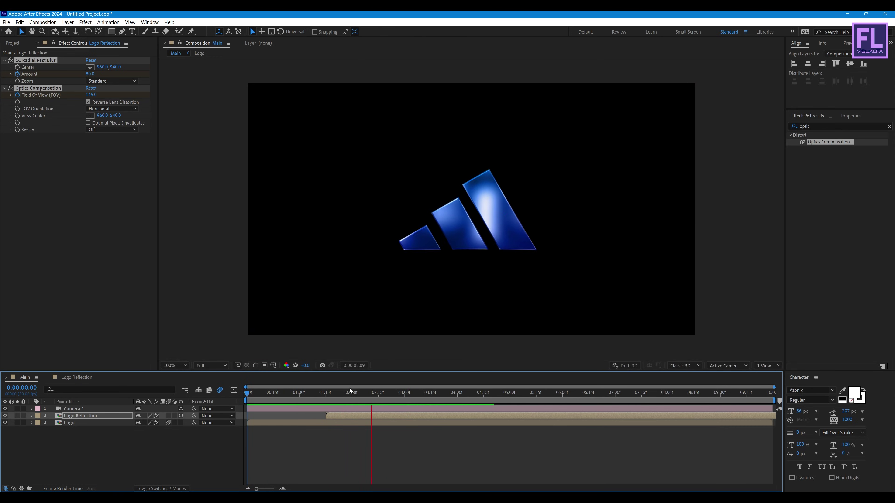
{"action": "key", "text": "space"}
{"action": "key", "text": "space"}
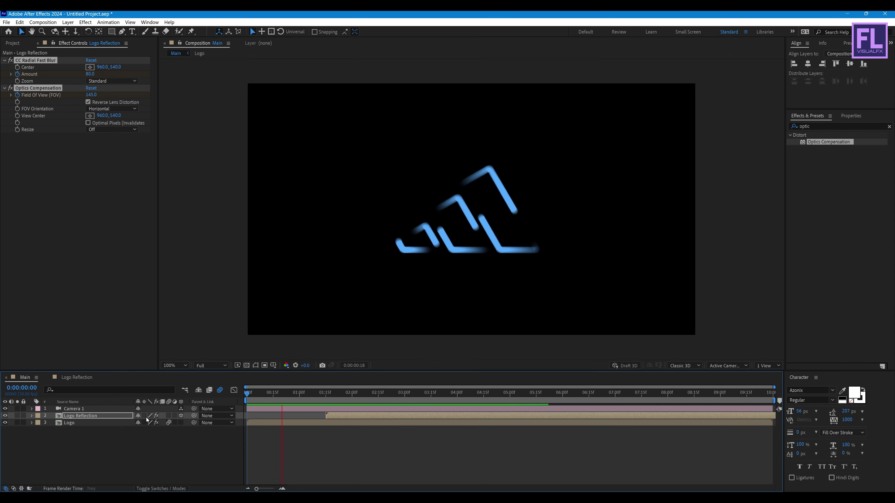
{"action": "key", "text": "space"}
{"action": "left_click_drag", "start_coordinate": [343, 401], "coordinate": [181, 408]}
{"action": "key", "text": "space"}
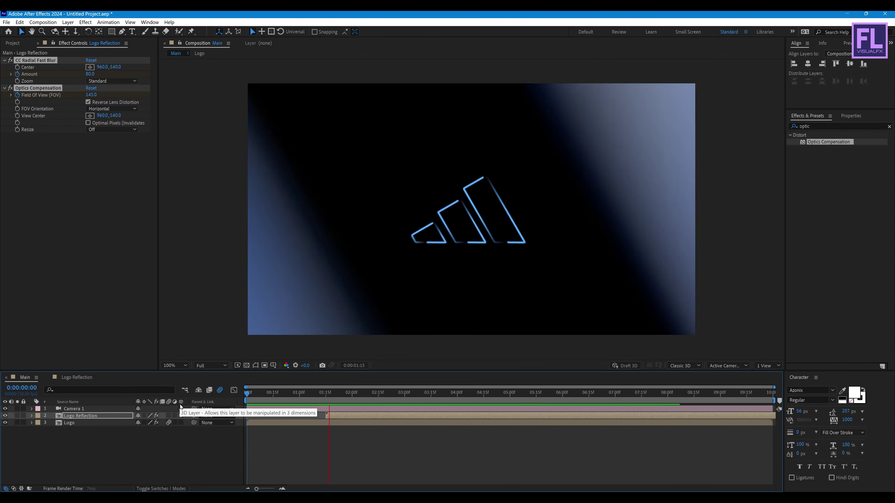
{"action": "left_click_drag", "start_coordinate": [403, 394], "coordinate": [420, 411]}
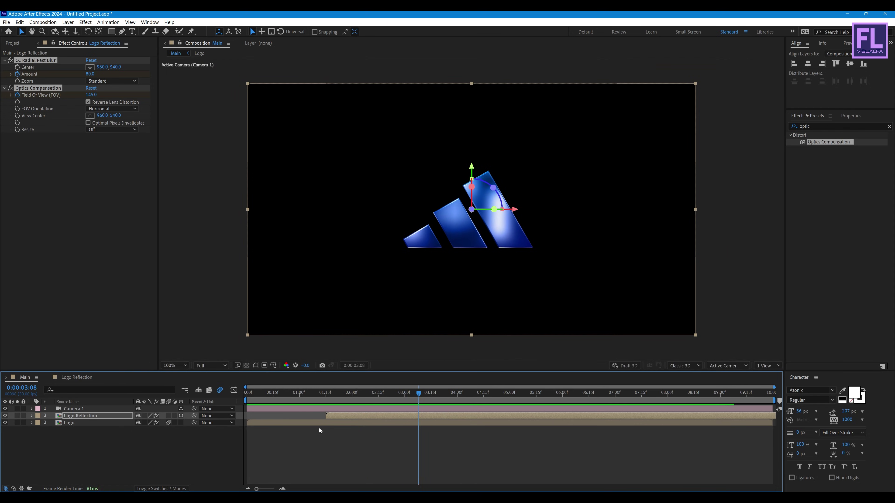
Create a Null Object layer, parent Logo Reflection to Null 1, and select Null 1.
{"action": "right_click", "coordinate": [85, 452]}
{"action": "mouse_move", "coordinate": [110, 359]}
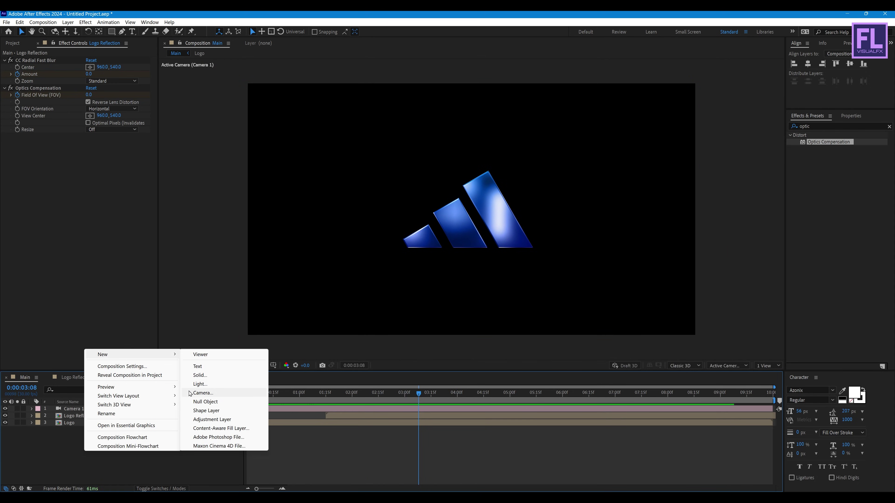
{"action": "left_click", "coordinate": [203, 402]}
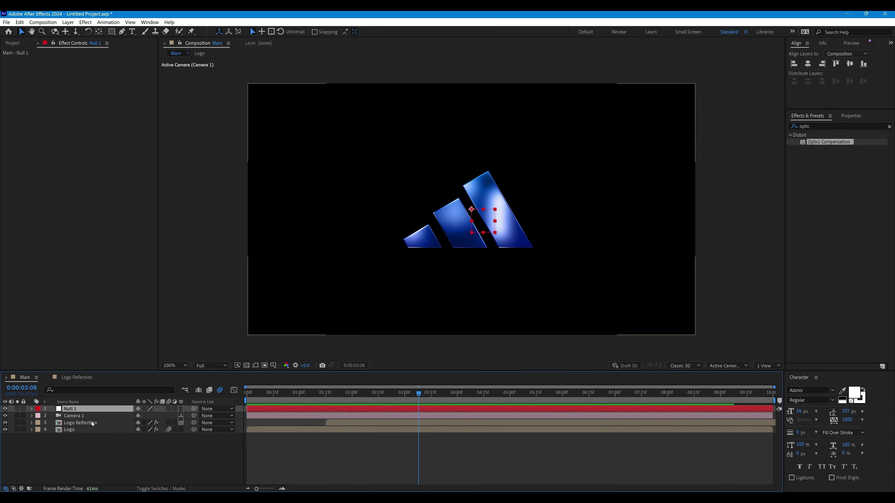
{"action": "left_click", "coordinate": [77, 423]}
{"action": "left_click_drag", "start_coordinate": [193, 423], "coordinate": [71, 409]}
{"action": "left_click_drag", "start_coordinate": [419, 394], "coordinate": [378, 400]}
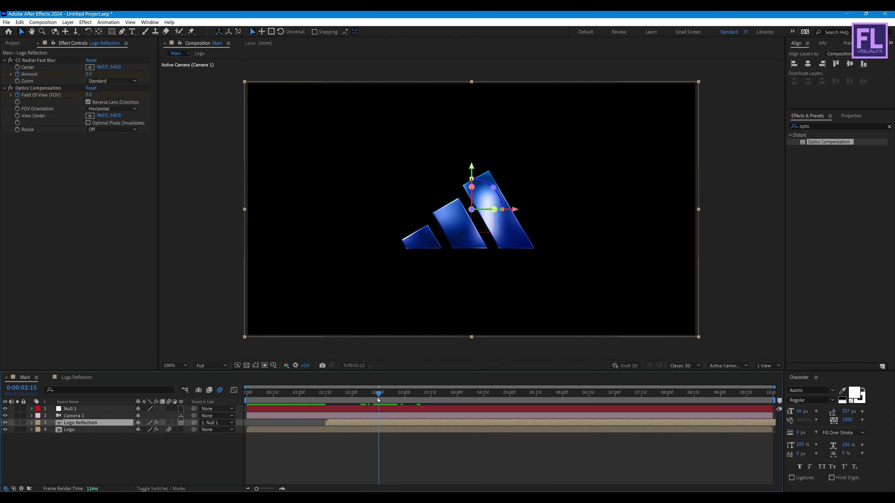
{"action": "left_click", "coordinate": [71, 410]}
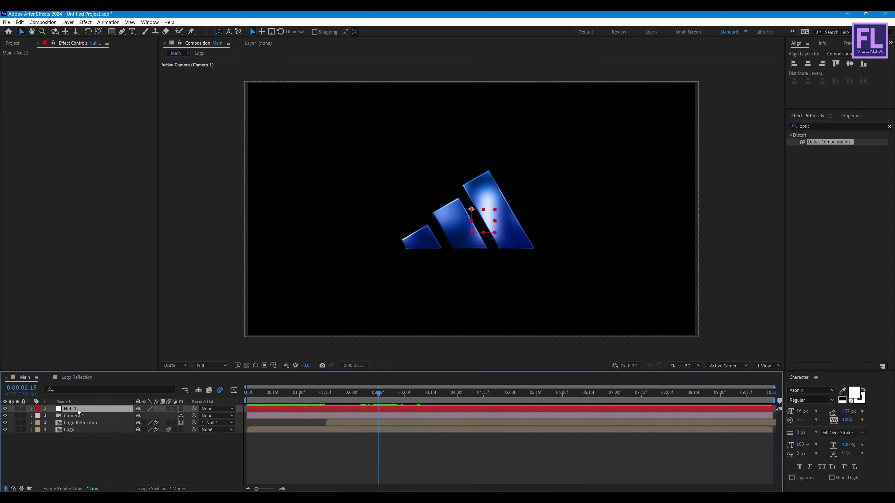
Keyframe Null 1's Position from 2:15 to about 4:09, moving it slightly up, with Easy Ease.
{"action": "key", "text": "p"}
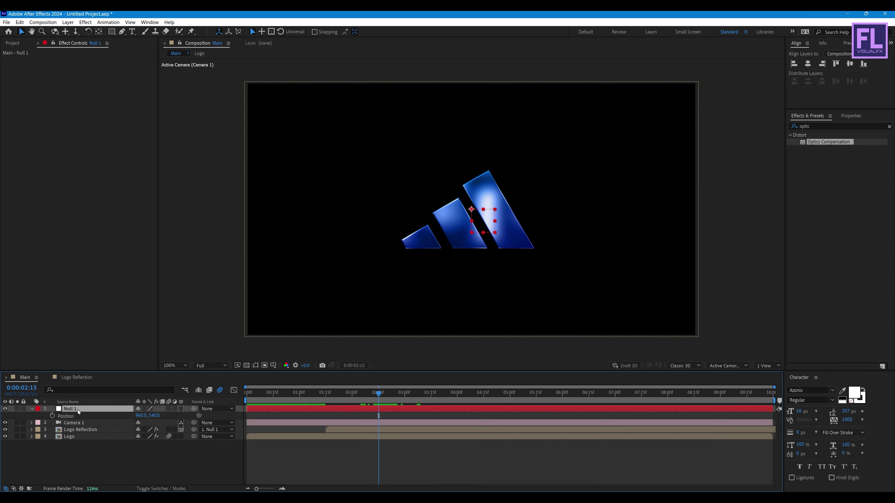
{"action": "left_click", "coordinate": [53, 417]}
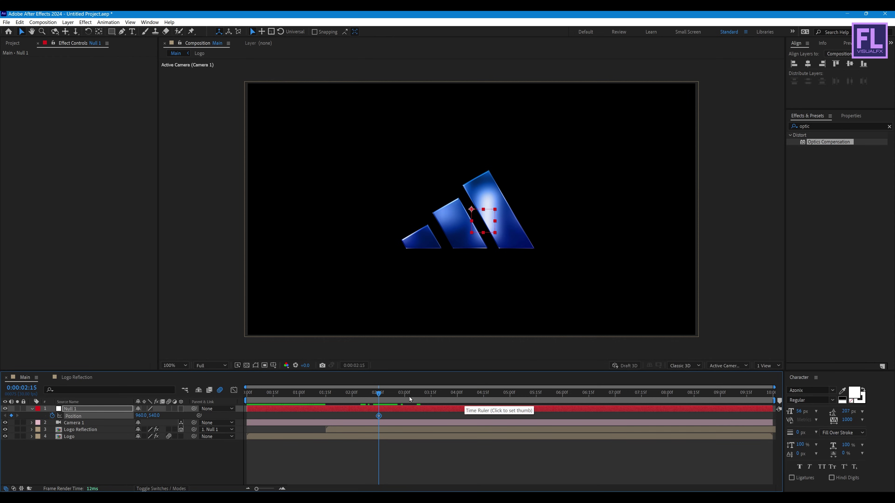
{"action": "left_click_drag", "start_coordinate": [390, 397], "coordinate": [473, 396]}
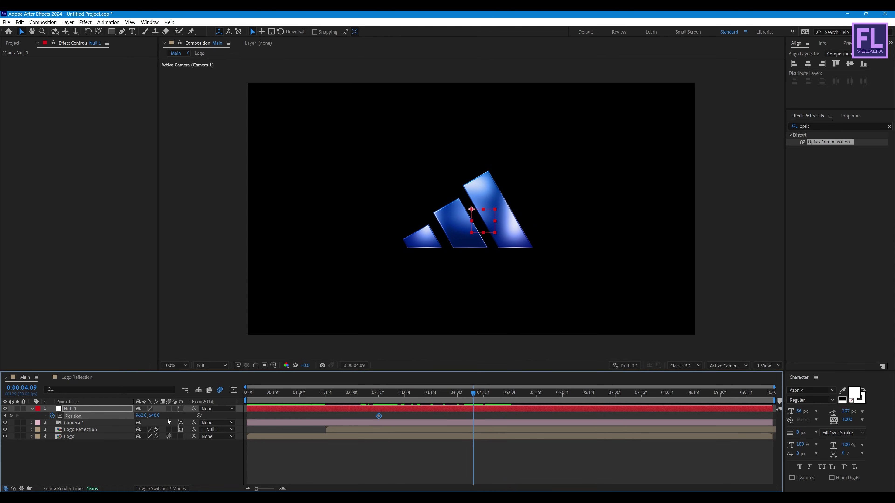
{"action": "left_click_drag", "start_coordinate": [478, 226], "coordinate": [477, 213]}
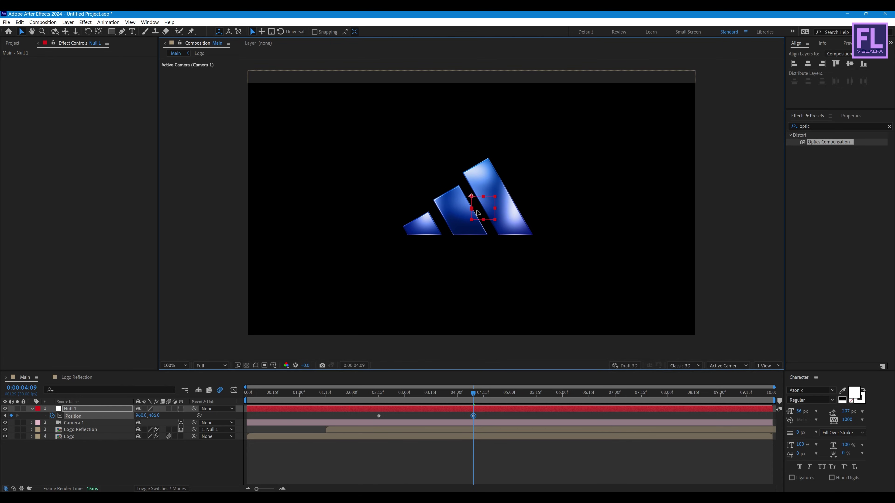
{"action": "left_click_drag", "start_coordinate": [479, 418], "coordinate": [336, 421]}
{"action": "key", "text": "F9"}
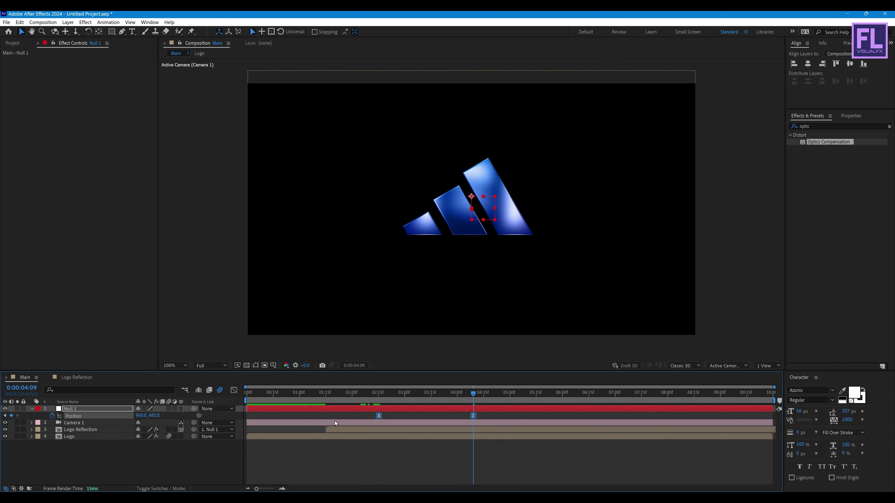
In the speed graph, drag the influence handle left so the rise starts fast, then preview.
{"action": "left_click", "coordinate": [234, 390]}
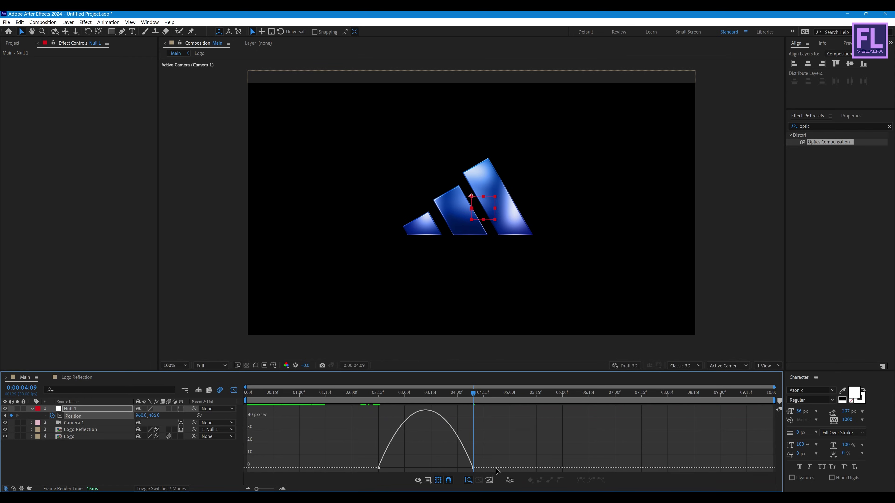
{"action": "left_click_drag", "start_coordinate": [457, 468], "coordinate": [402, 470]}
{"action": "left_click", "coordinate": [369, 398]}
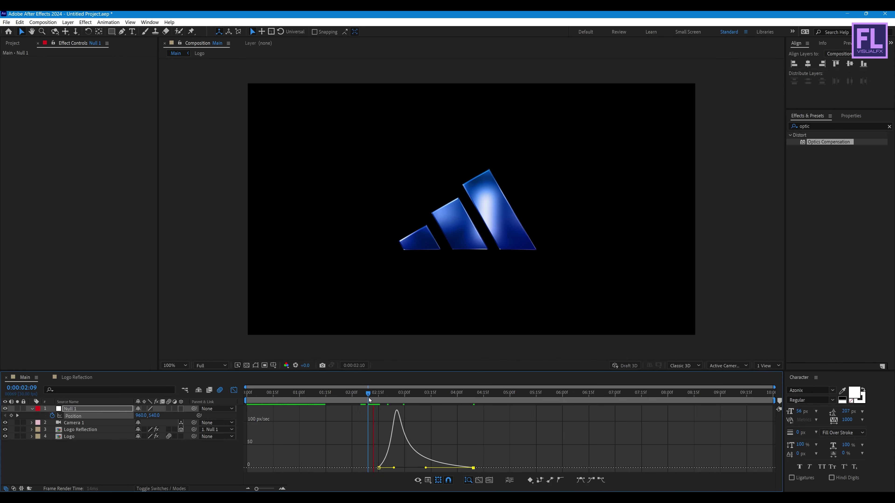
{"action": "key", "text": "space"}
{"action": "key", "text": "space"}
{"action": "left_click_drag", "start_coordinate": [365, 397], "coordinate": [440, 401]}
{"action": "left_click", "coordinate": [236, 391]}
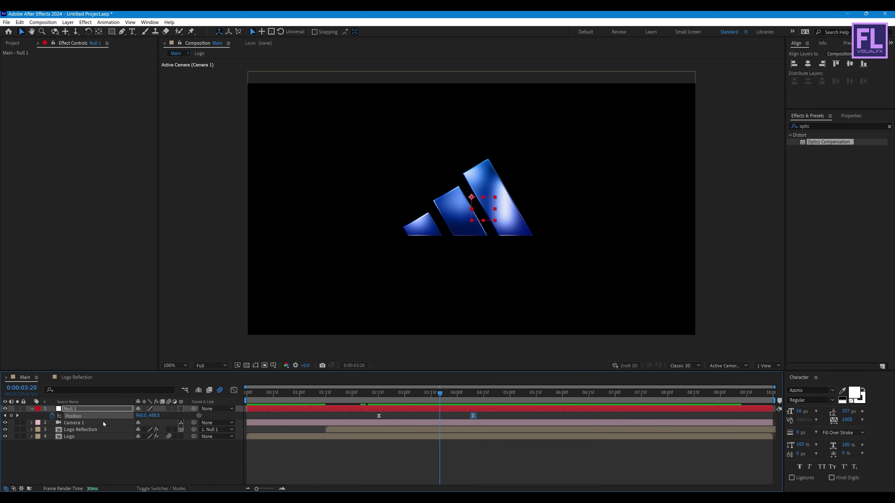
Create a new text layer reading 'adidas.com'.
{"action": "left_click", "coordinate": [31, 410]}
{"action": "right_click", "coordinate": [71, 457]}
{"action": "mouse_move", "coordinate": [123, 362]}
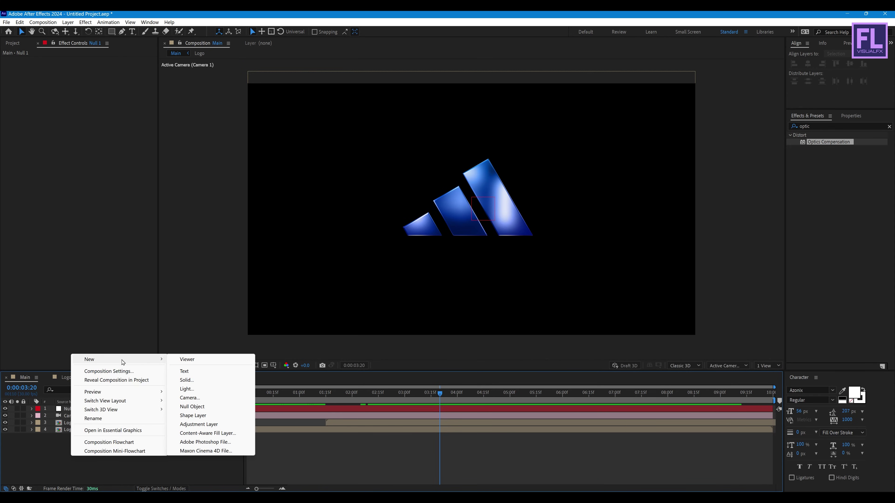
{"action": "left_click", "coordinate": [203, 375]}
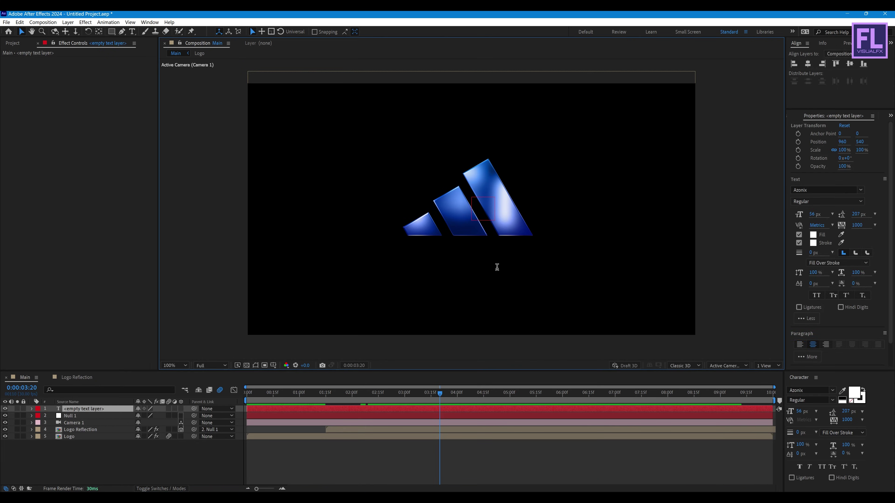
{"action": "type", "text": "adi"}
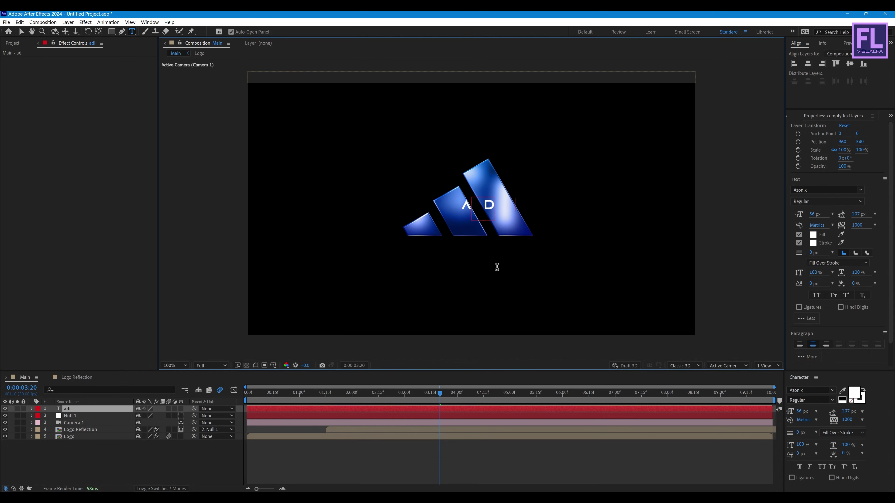
{"action": "type", "text": "das"}
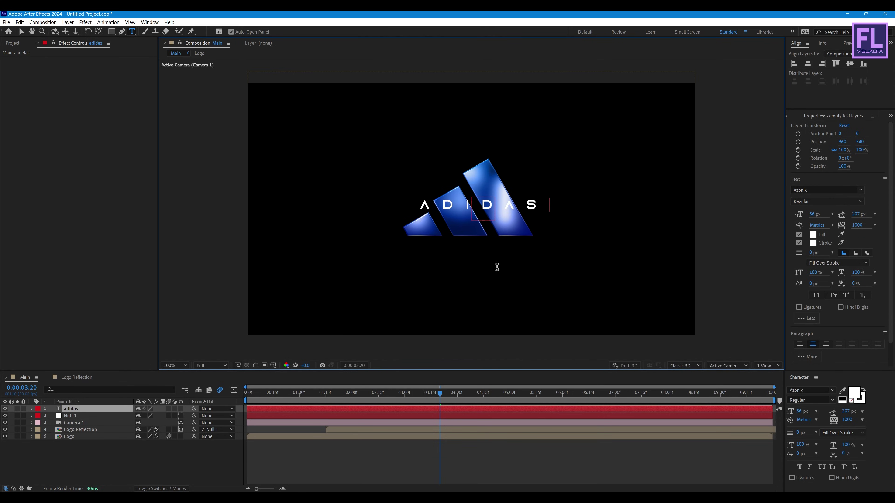
{"action": "type", "text": ".com"}
{"action": "key", "text": "KP_Enter"}
{"action": "key", "text": "v"}
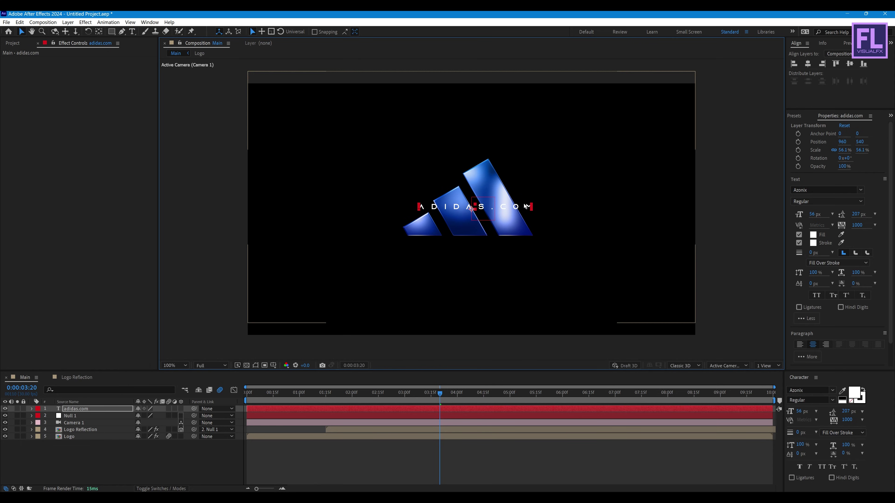
Scale the adidas.com text to about 50%, place it under the logo, and parent it to Null 1.
{"action": "left_click", "coordinate": [522, 222]}
{"action": "left_click", "coordinate": [568, 201]}
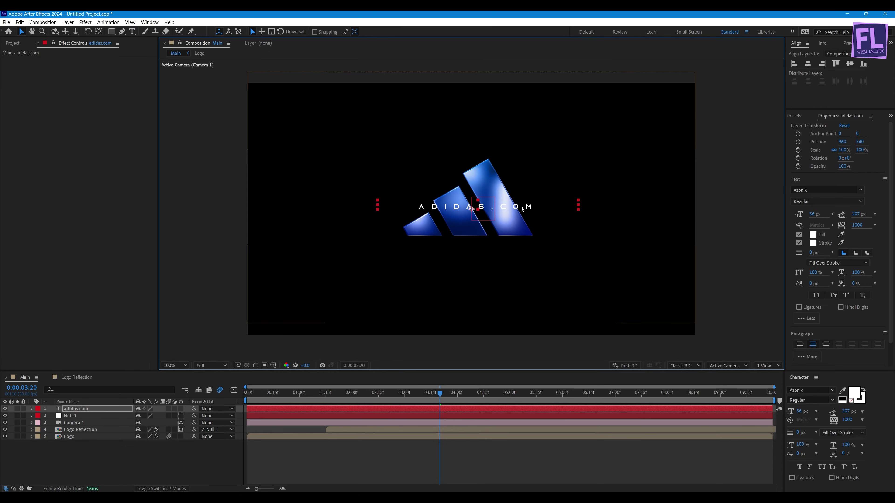
{"action": "left_click_drag", "start_coordinate": [579, 205], "coordinate": [511, 255]}
{"action": "left_click", "coordinate": [811, 66]}
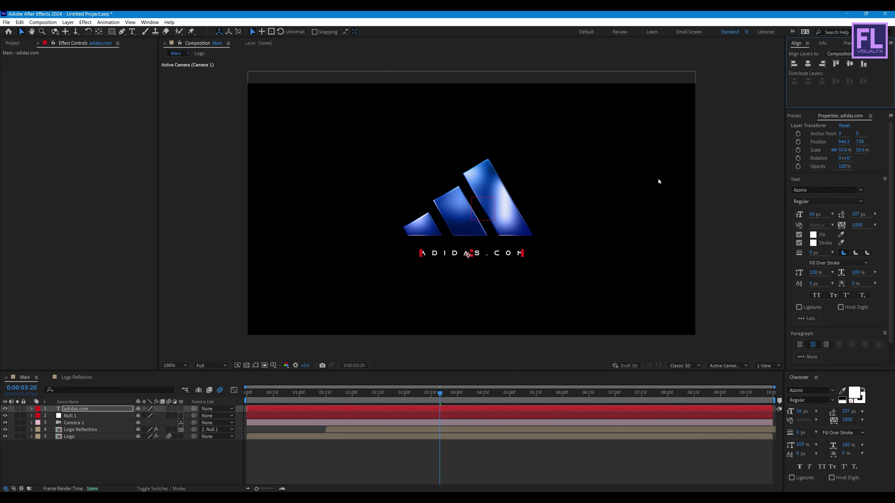
{"action": "left_click_drag", "start_coordinate": [473, 252], "coordinate": [472, 251]}
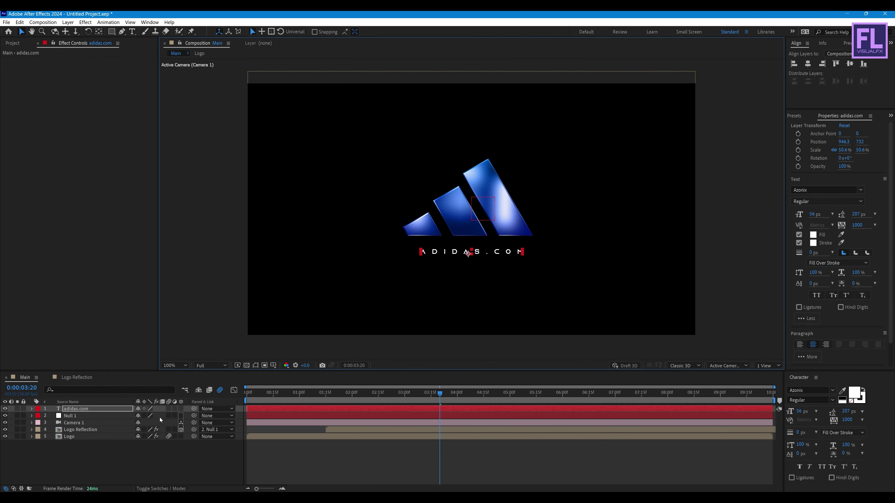
{"action": "left_click", "coordinate": [86, 408]}
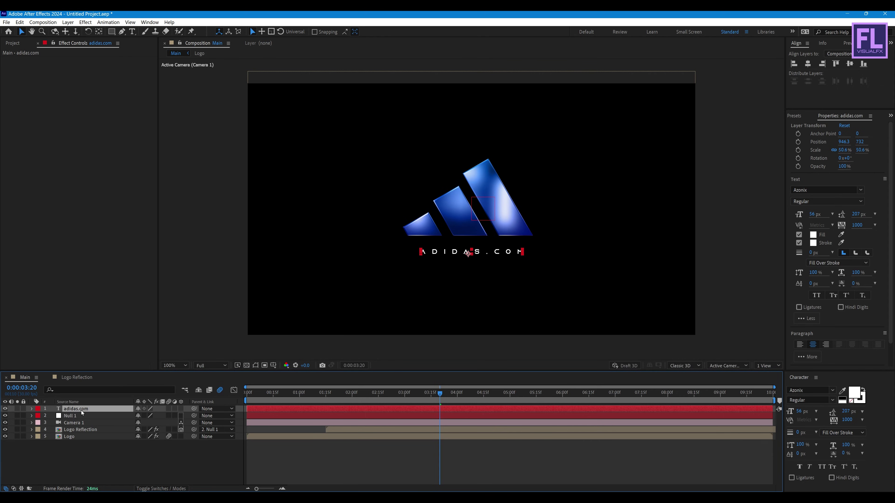
{"action": "left_click_drag", "start_coordinate": [193, 409], "coordinate": [81, 418]}
{"action": "left_click_drag", "start_coordinate": [464, 401], "coordinate": [380, 399]}
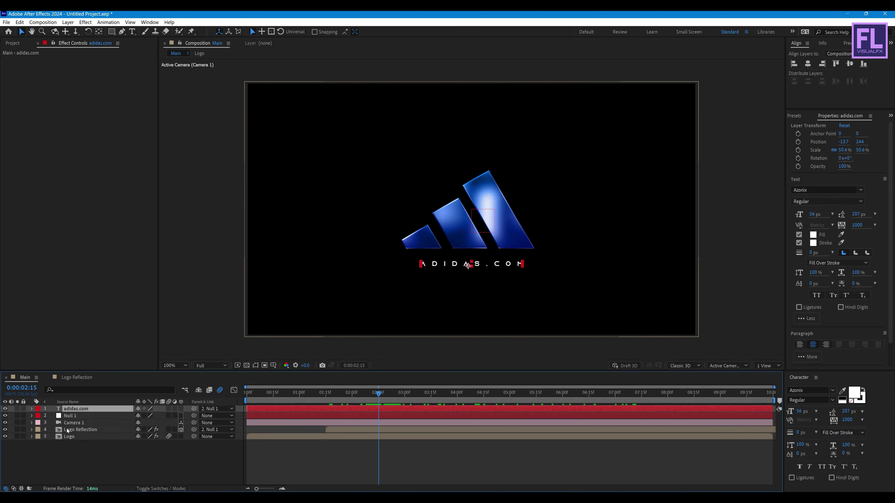
Keyframe the text's Opacity from 0% at 2:15 to 100% around 2:29.
{"action": "key", "text": "alt+shift+t"}
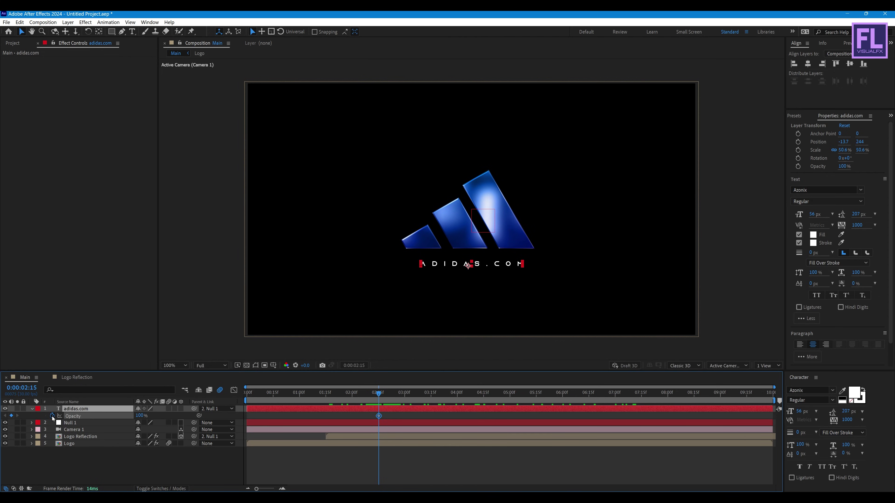
{"action": "left_click_drag", "start_coordinate": [140, 417], "coordinate": [106, 417]}
{"action": "left_click", "coordinate": [382, 393]}
{"action": "left_click_drag", "start_coordinate": [381, 394], "coordinate": [404, 396]}
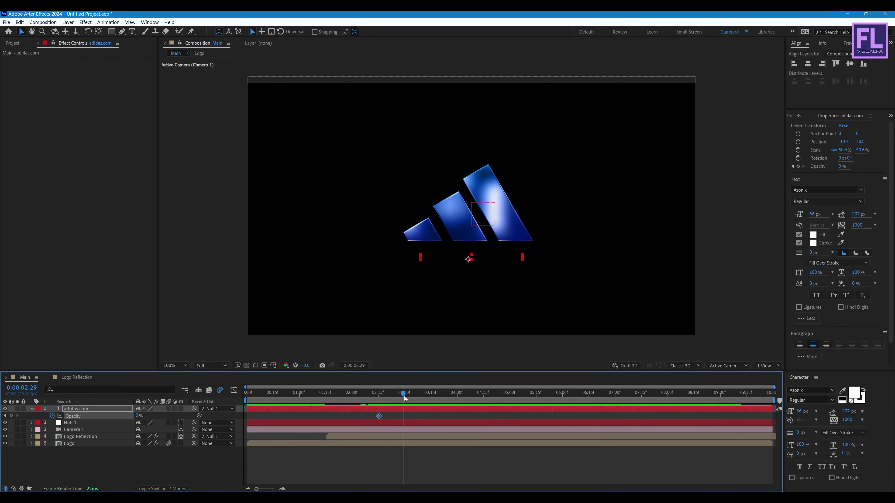
{"action": "left_click", "coordinate": [139, 416]}
{"action": "type", "text": "100"}
{"action": "key", "text": "Return"}
{"action": "left_click", "coordinate": [379, 416], "text": "shift"}
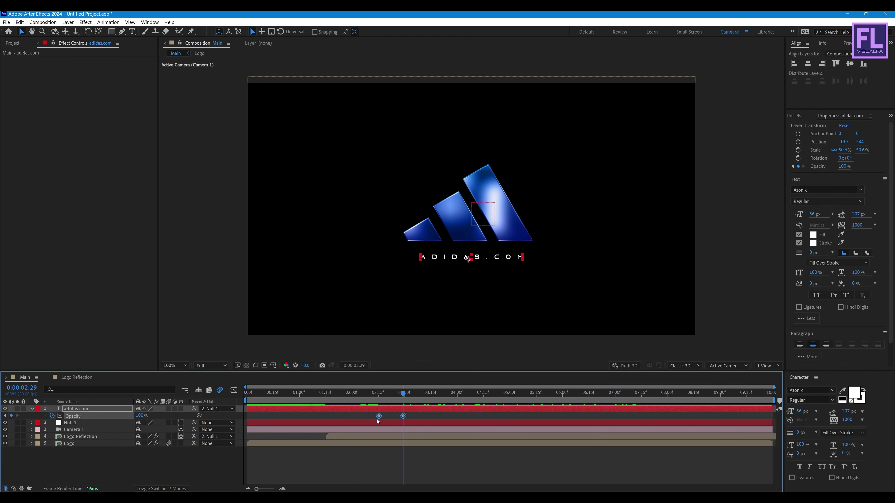
{"action": "left_click_drag", "start_coordinate": [402, 394], "coordinate": [476, 401]}
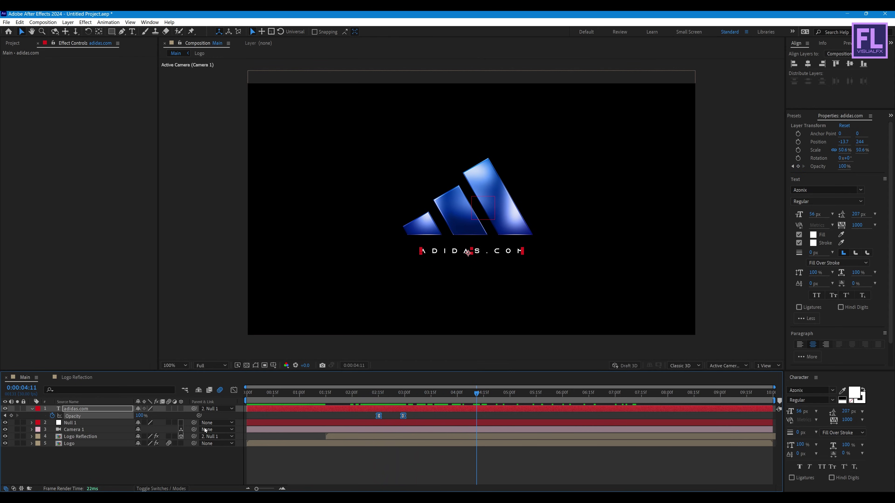
Preview the reveal from the start to check the adidas.com fade-in.
{"action": "left_click", "coordinate": [31, 409]}
{"action": "key", "text": "Home"}
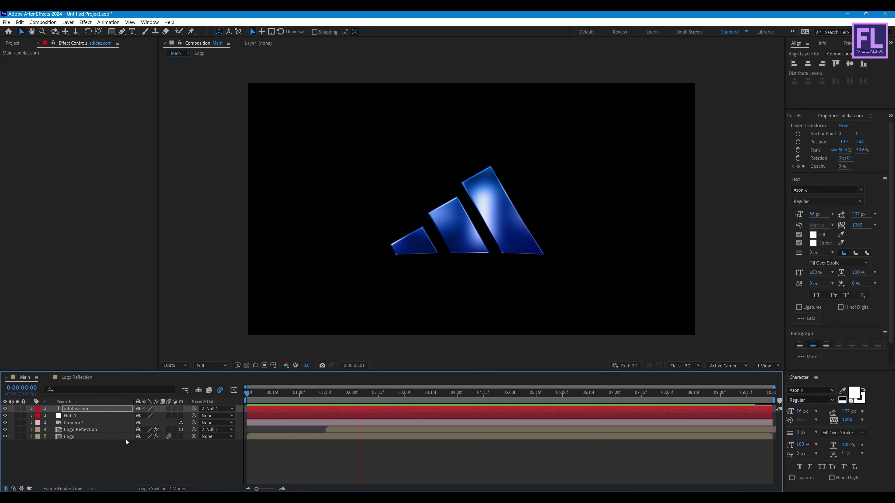
{"action": "left_click_drag", "start_coordinate": [297, 397], "coordinate": [333, 398]}
{"action": "key", "text": "Home"}
{"action": "key", "text": "space"}
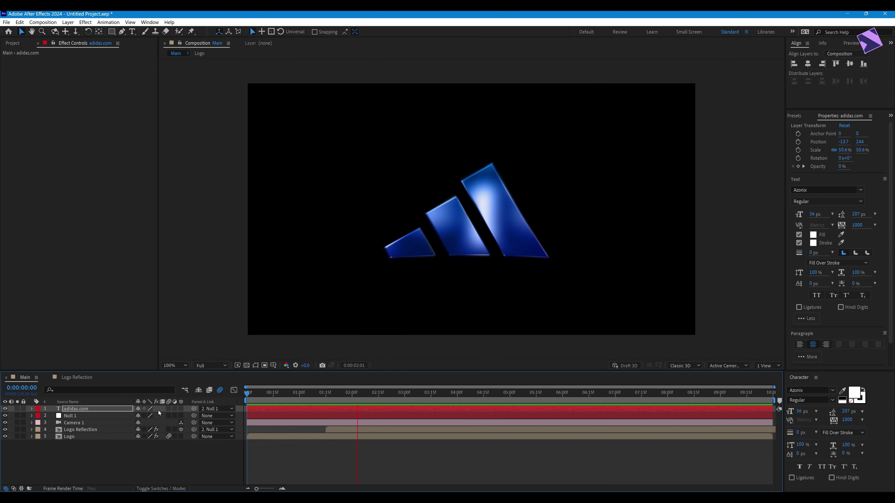
{"action": "key", "text": "space"}
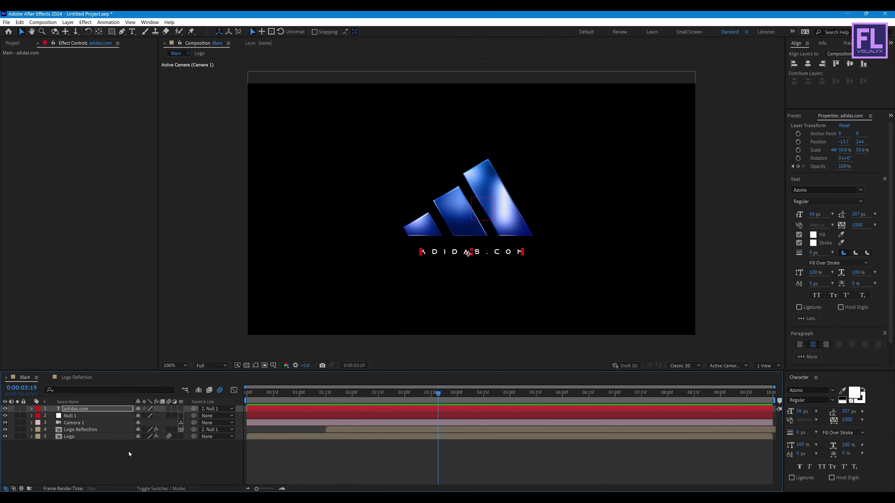
Add a new Adjustment Layer on top of the composition.
{"action": "right_click", "coordinate": [61, 466]}
{"action": "mouse_move", "coordinate": [90, 366]}
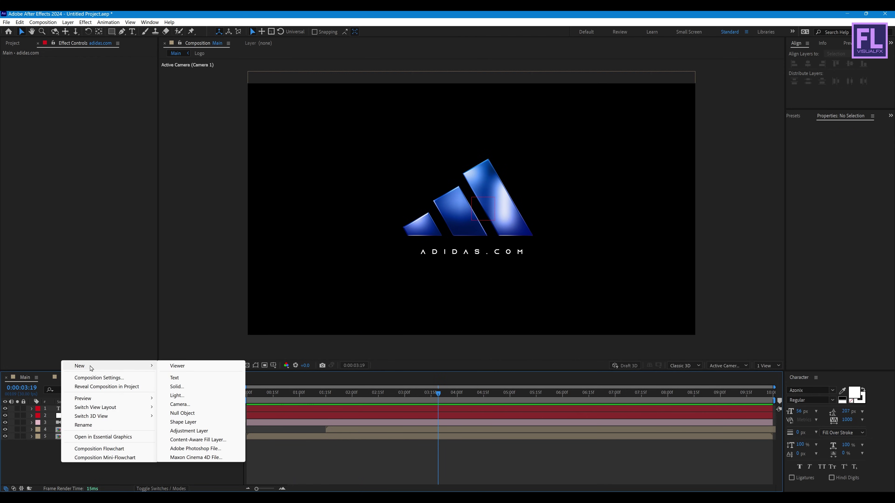
{"action": "left_click", "coordinate": [188, 431]}
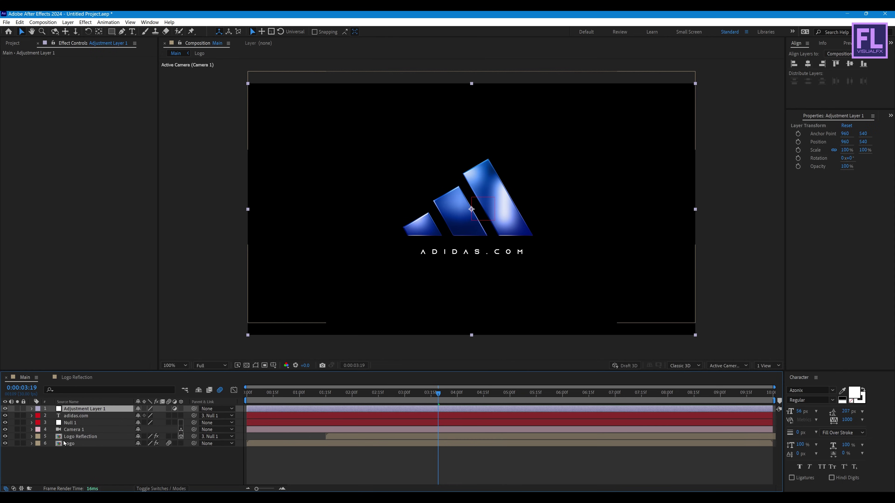
Apply Deep Glow to the adjustment layer with Radius 2000 and Exposure lowered to 0.50.
{"action": "key", "text": "ctrl+5"}
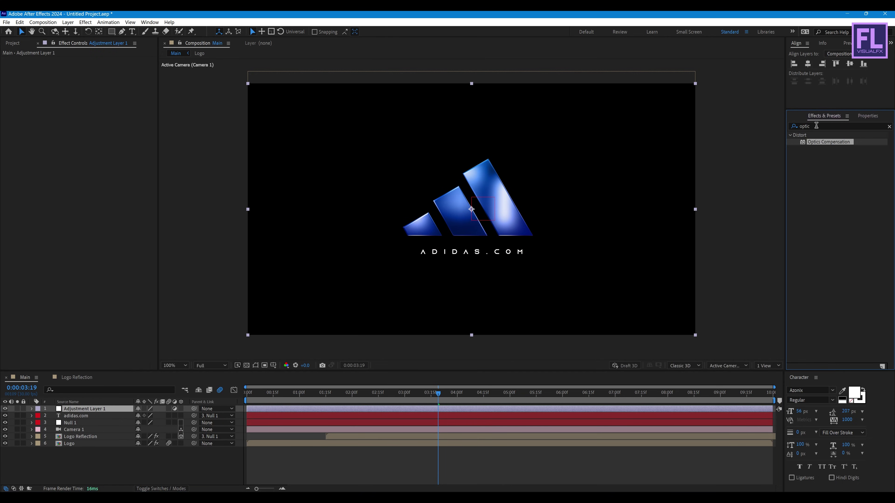
{"action": "type", "text": "de"}
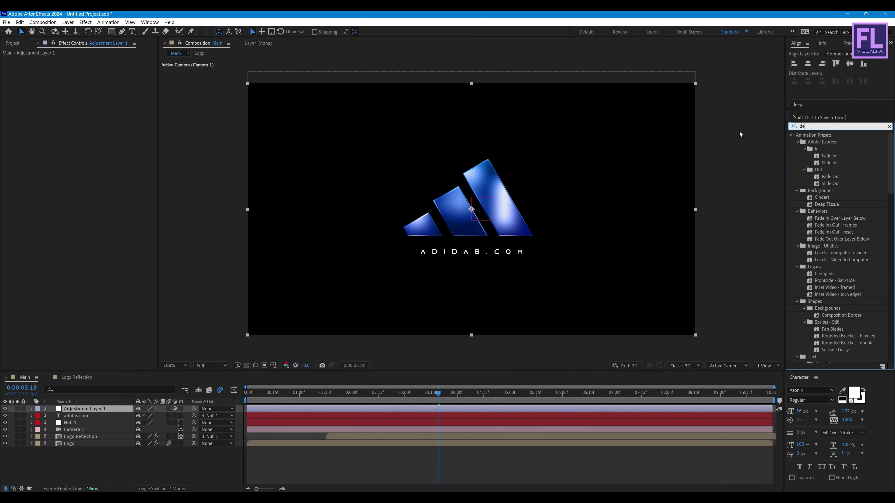
{"action": "type", "text": "ep g"}
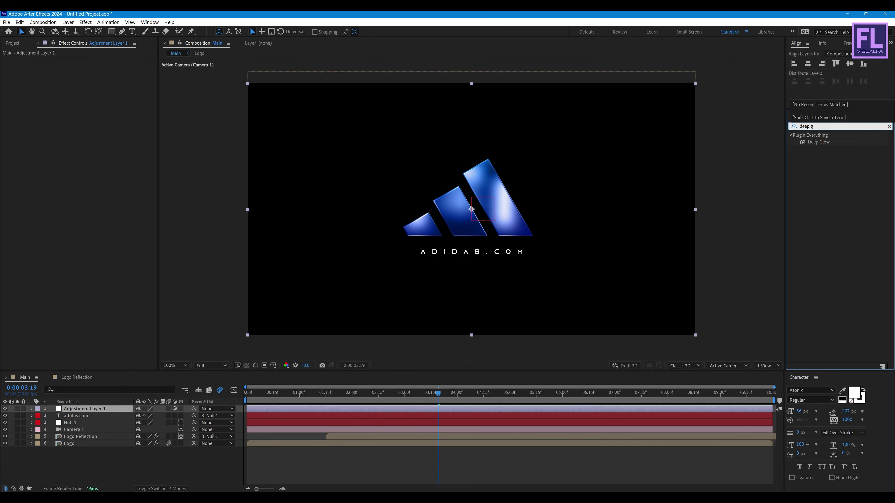
{"action": "double_click", "coordinate": [819, 141]}
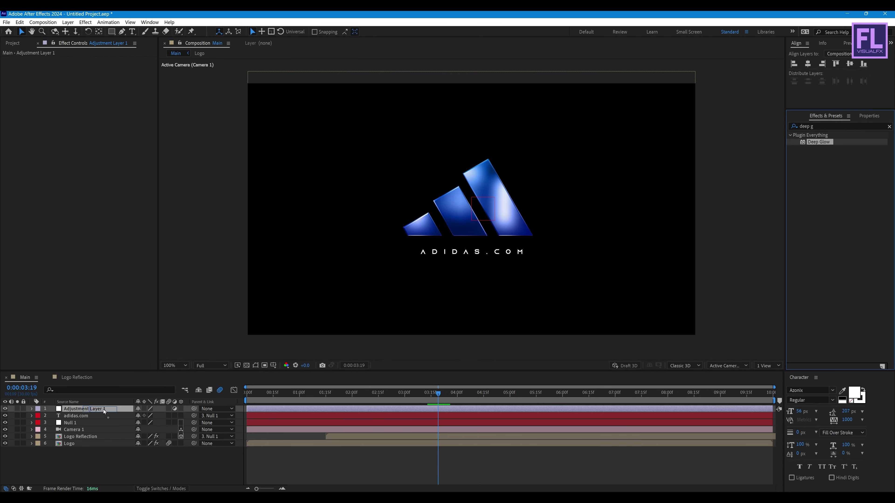
{"action": "left_click", "coordinate": [92, 74]}
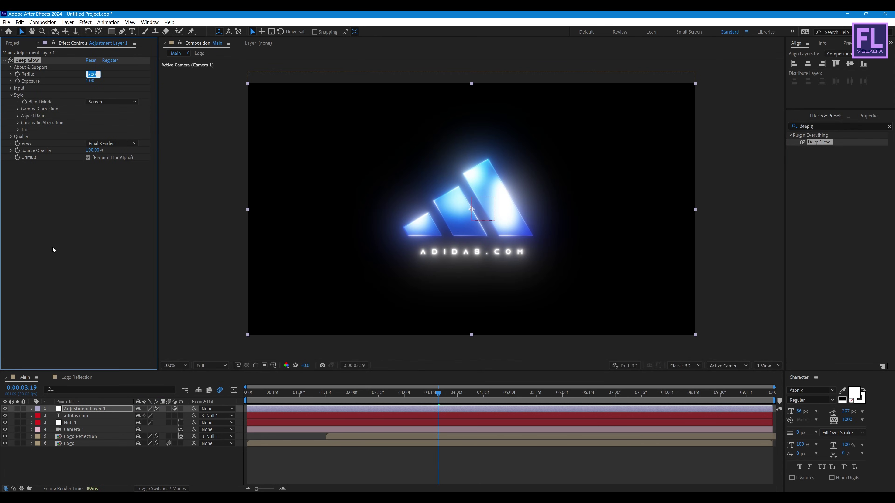
{"action": "key", "text": "Return"}
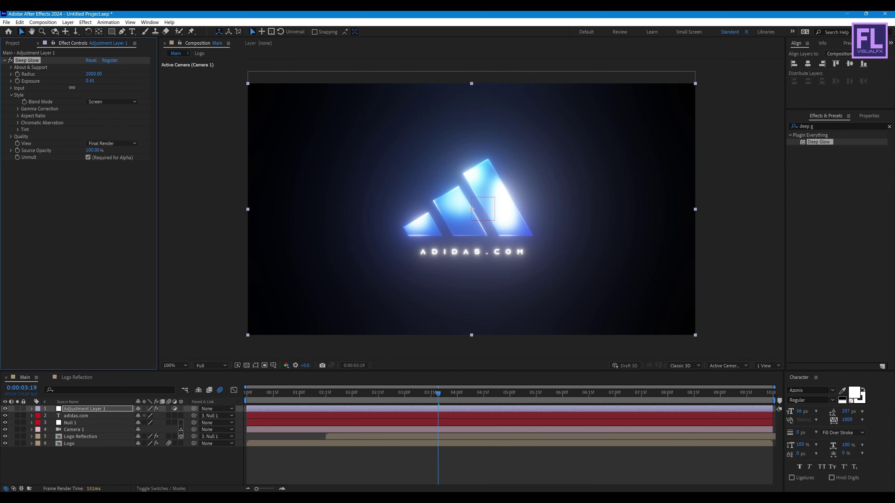
{"action": "left_click_drag", "start_coordinate": [72, 87], "coordinate": [70, 87]}
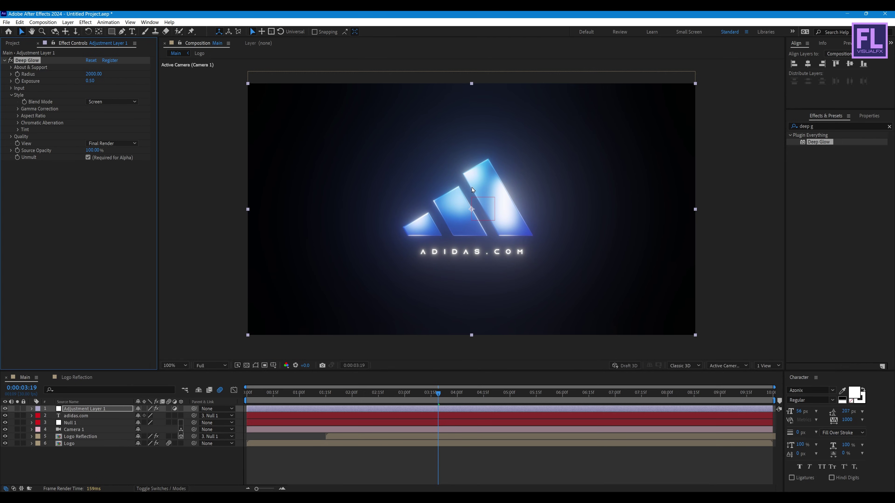
{"action": "key", "text": "ctrl+5"}
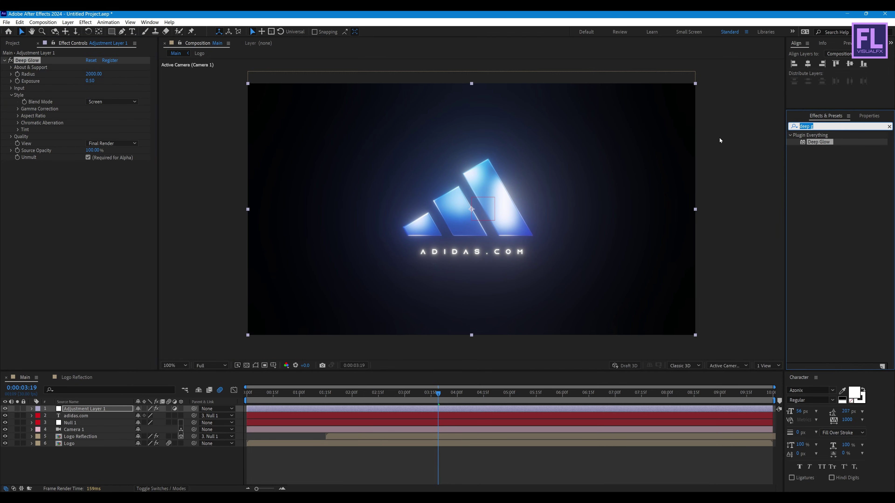
Add the Noise effect to Adjustment Layer 1 with Amount of Noise set to 10%.
{"action": "type", "text": "noise"}
{"action": "left_click_drag", "start_coordinate": [821, 171], "coordinate": [114, 232]}
{"action": "left_click", "coordinate": [94, 171]}
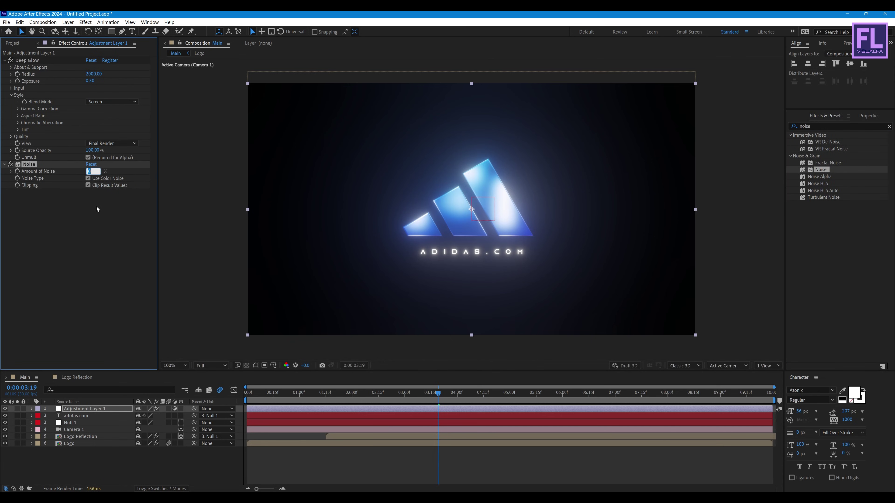
{"action": "type", "text": "10"}
{"action": "key", "text": "Return"}
Trim the composition to the 5-second work area and preview the finished animation.
{"action": "left_click_drag", "start_coordinate": [463, 404], "coordinate": [512, 396]}
{"action": "right_click", "coordinate": [495, 401]}
{"action": "left_click", "coordinate": [518, 407]}
{"action": "left_click_drag", "start_coordinate": [433, 404], "coordinate": [247, 400]}
{"action": "key", "text": "space"}
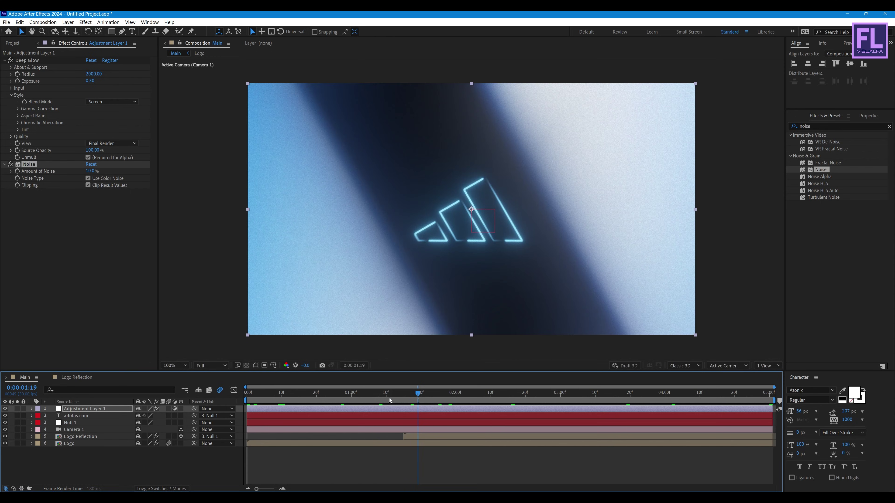
{"action": "key", "text": "space"}
{"action": "key", "text": "space"}
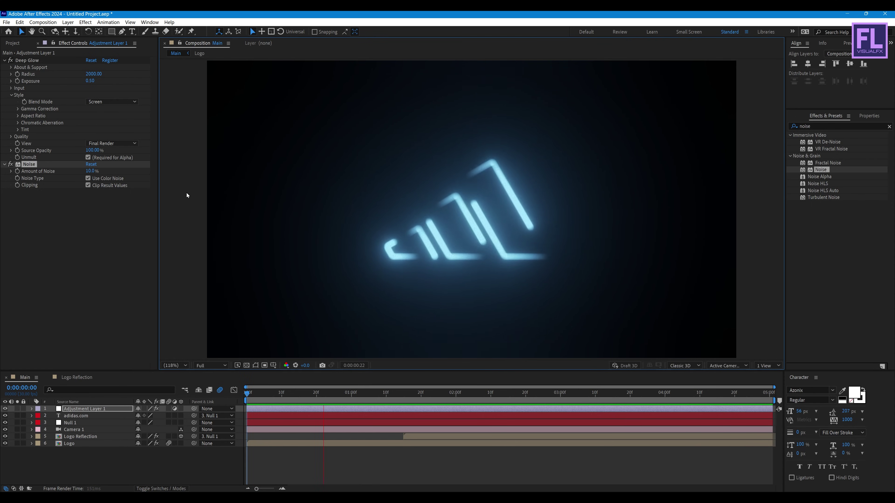